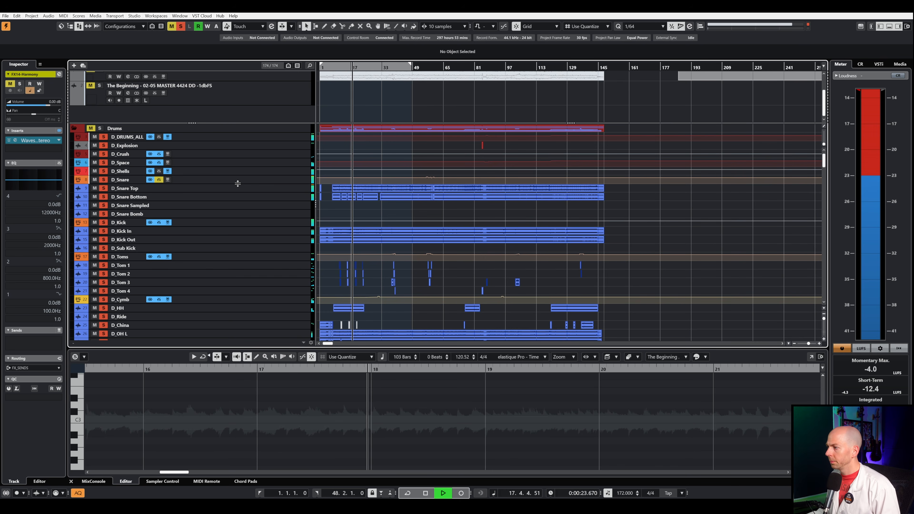
Solo the Bass folder together with the drums and audition them from about bar 11.
key("space")
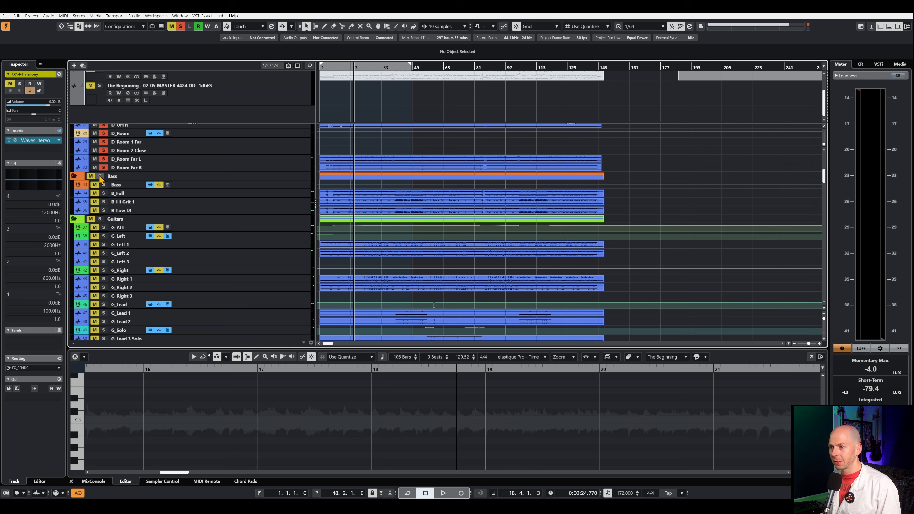
left_click(100, 176)
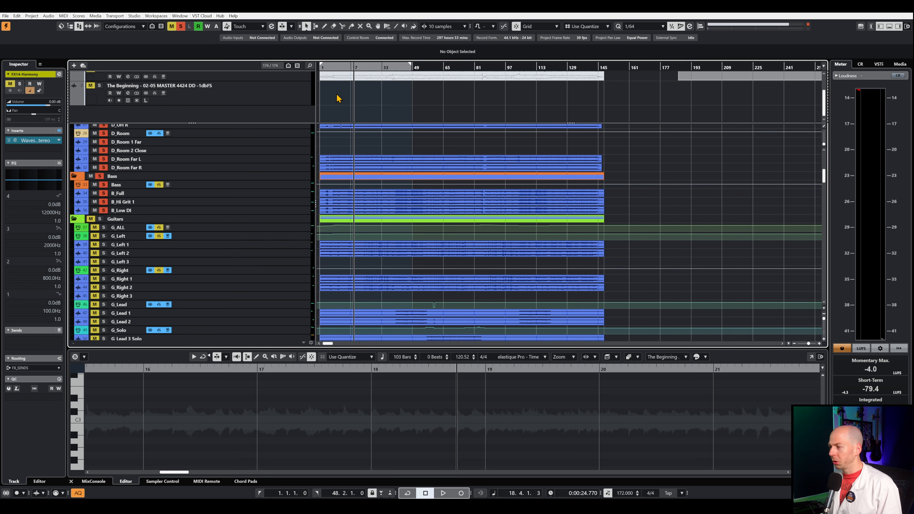
double_click(340, 67)
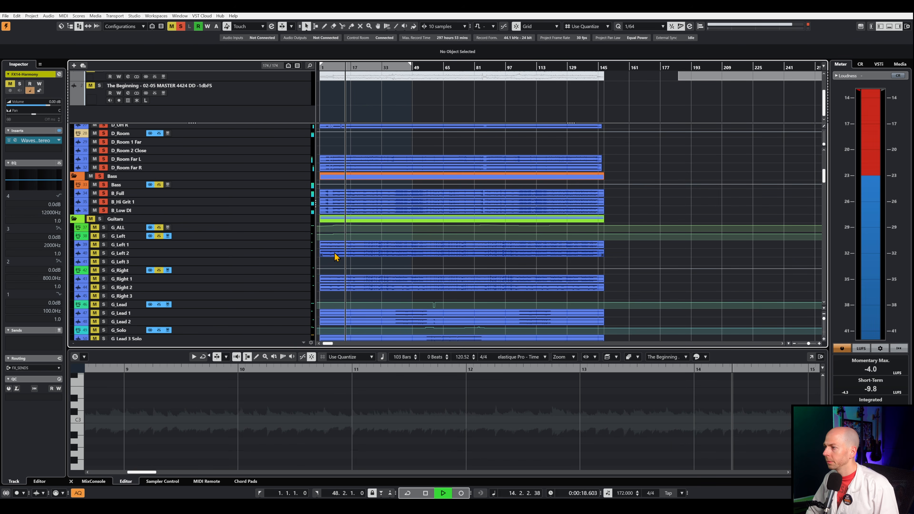
key("space")
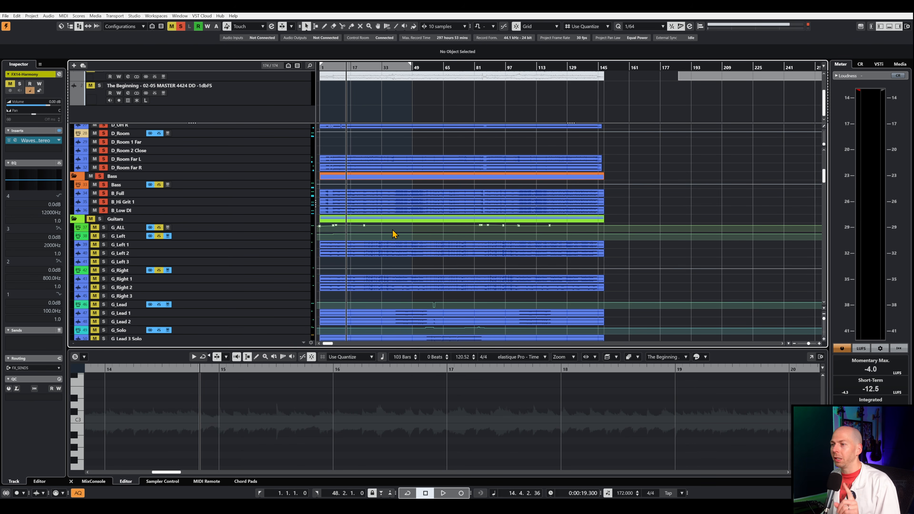
On the Bass track's channel EQ, try a band 2 boost of about 12.5 dB at 460 Hz, and flatten it to about -0.2 dB.
left_click(283, 178)
left_click(283, 185)
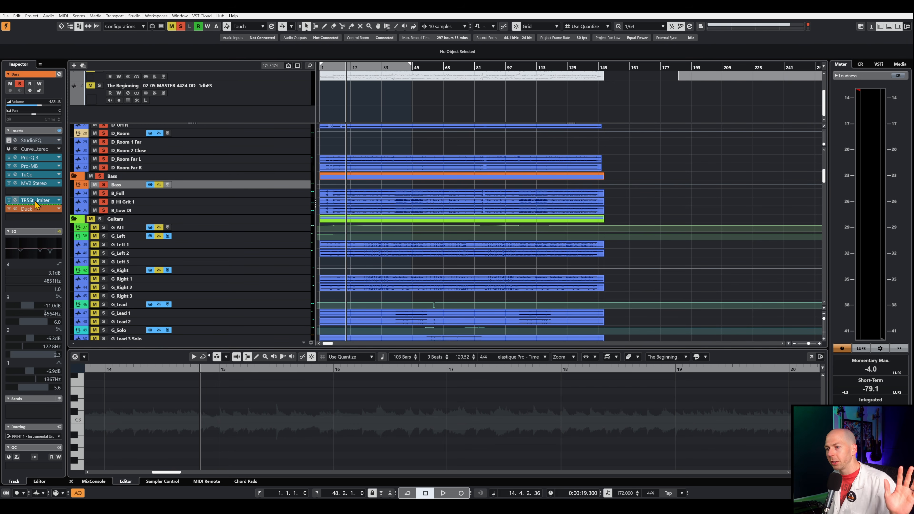
left_click(36, 246)
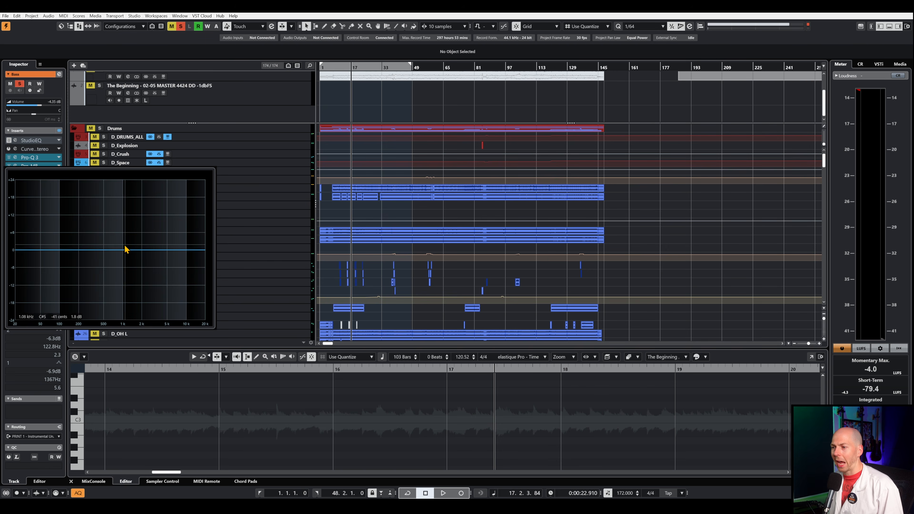
left_click_drag(125, 249, 102, 214)
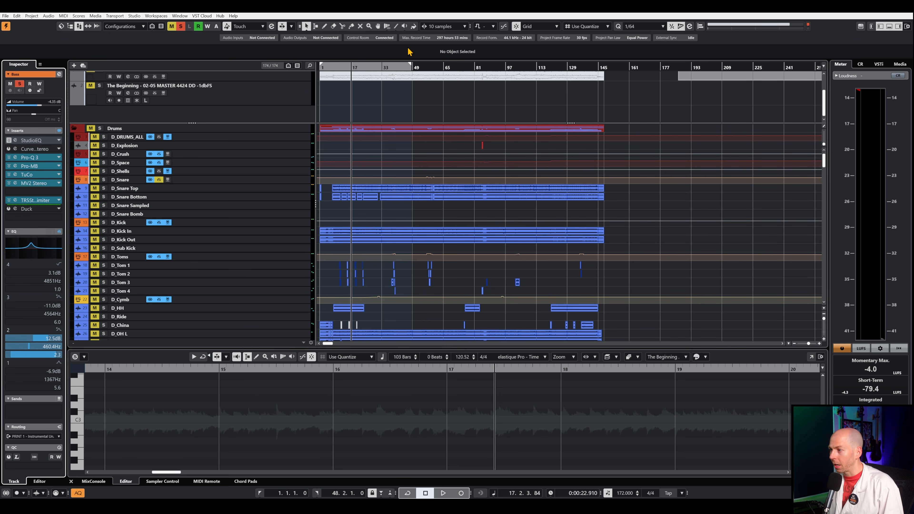
left_click(43, 248)
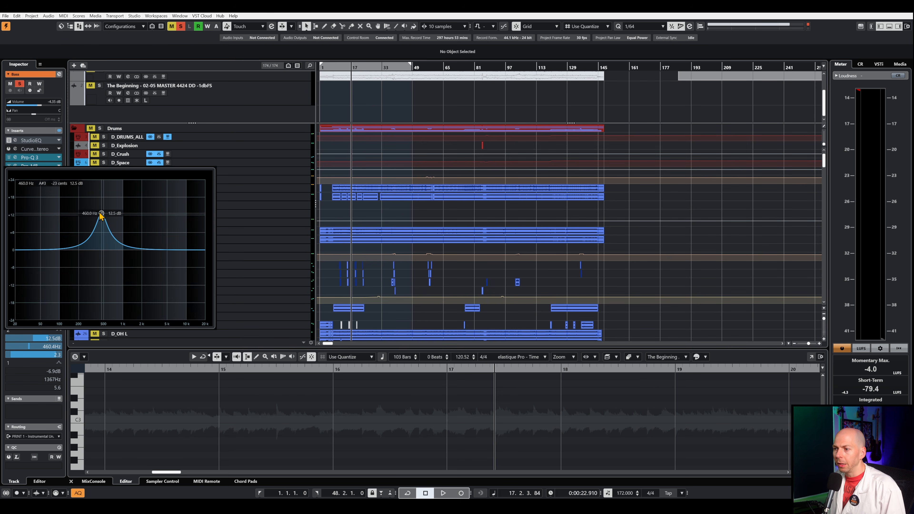
left_click_drag(101, 214, 128, 252)
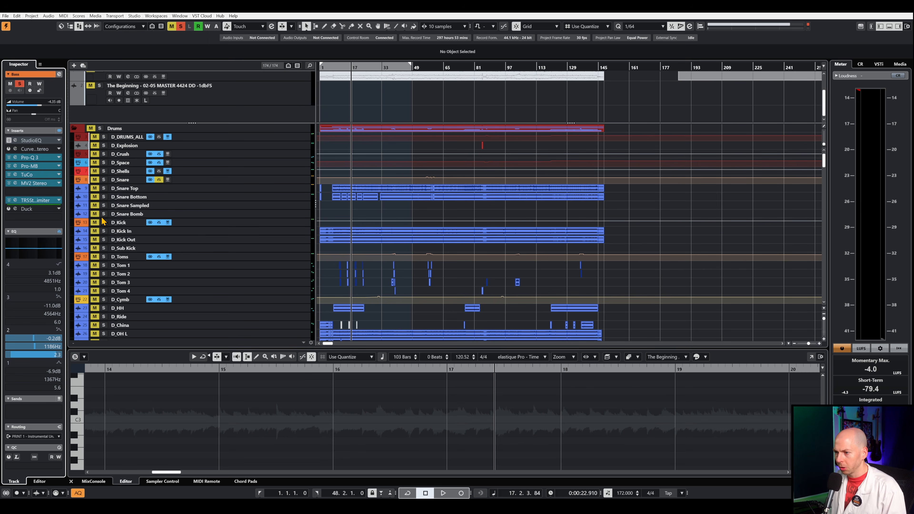
Sweep band 2 of the Bass track's EQ through the lows, settling on a cut of about 5.5 dB at 83 Hz.
scroll(226, 223, "down", 8)
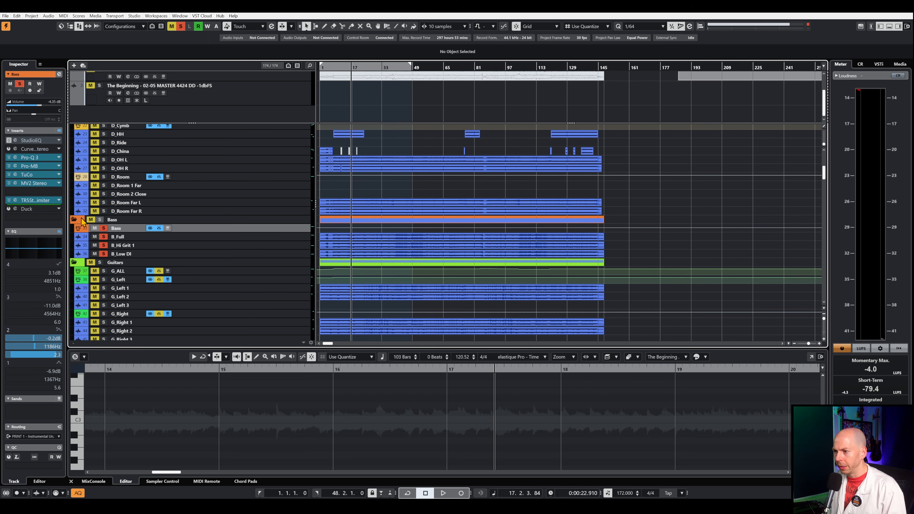
left_click(35, 249)
key("space")
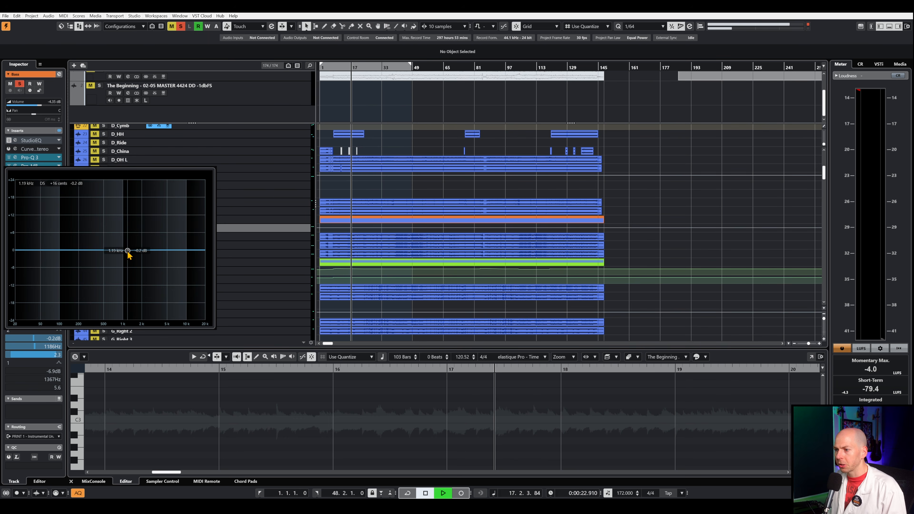
left_click_drag(128, 251, 59, 228)
key("space")
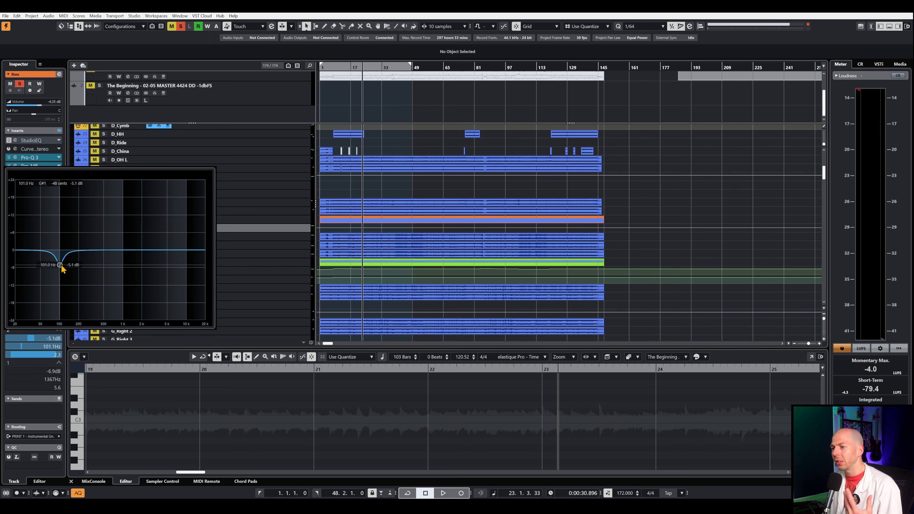
left_click_drag(60, 266, 60, 289)
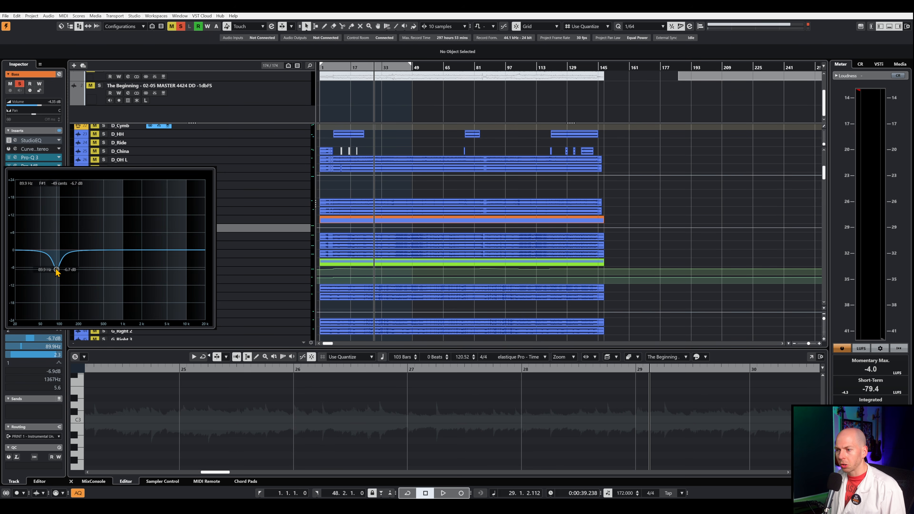
left_click_drag(57, 274, 54, 268)
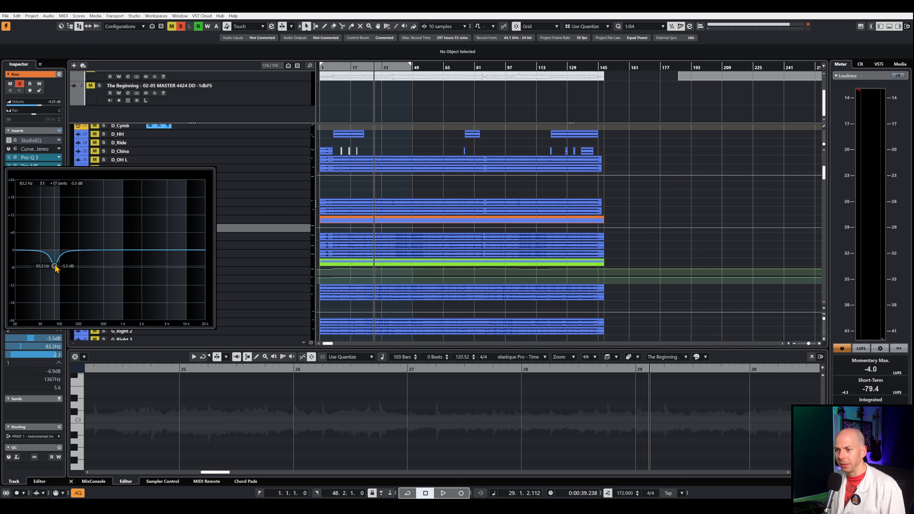
Play back from about bar 22, select the D_Kick track, and add an EQ boost of about 5.6 dB at 78 Hz.
left_click(362, 69)
key("space")
scroll(254, 255, "up", 5)
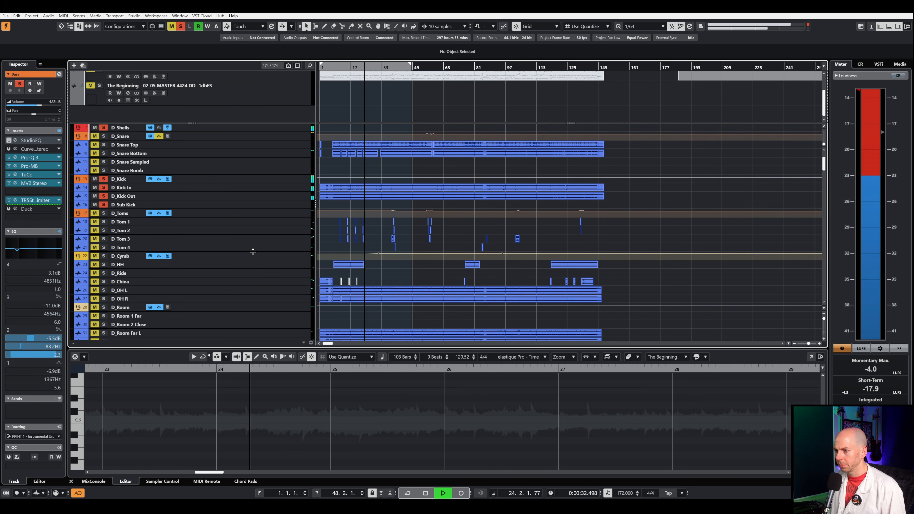
left_click(207, 182)
key("space")
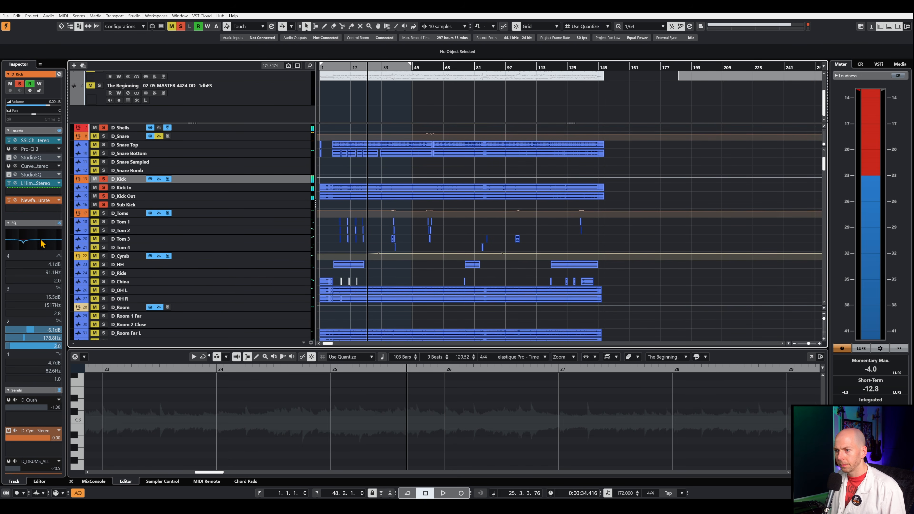
mouse_move(54, 249)
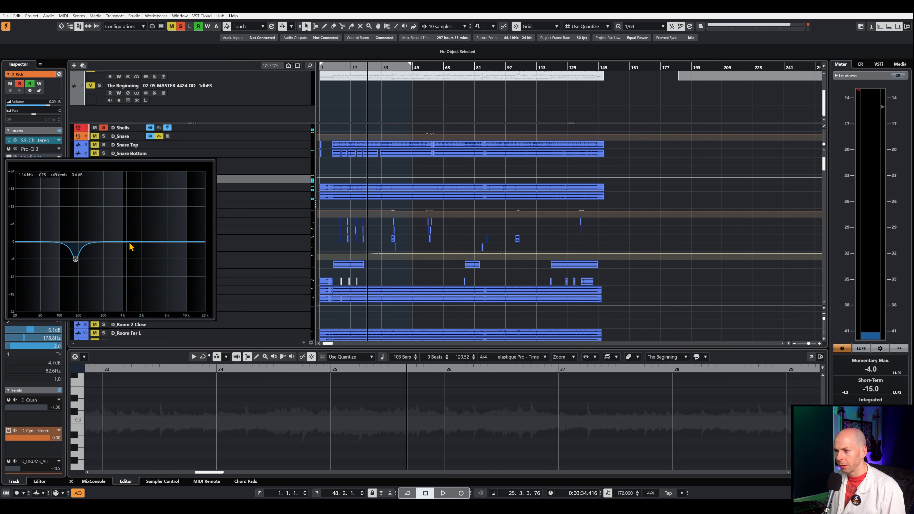
left_click_drag(128, 245, 53, 220)
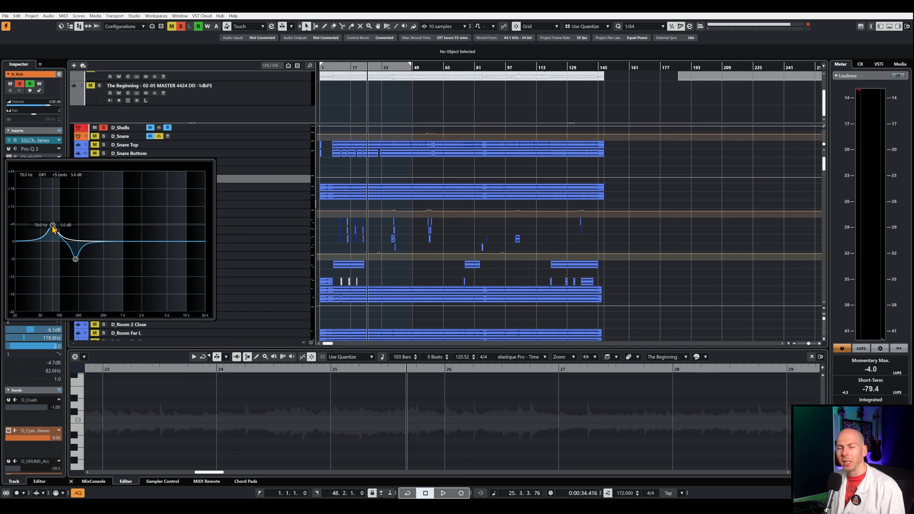
Refine D_Kick's low EQ boost during playback to about 6.1 dB at 87.6 Hz, and remove the extra cut near 83 Hz.
key("space")
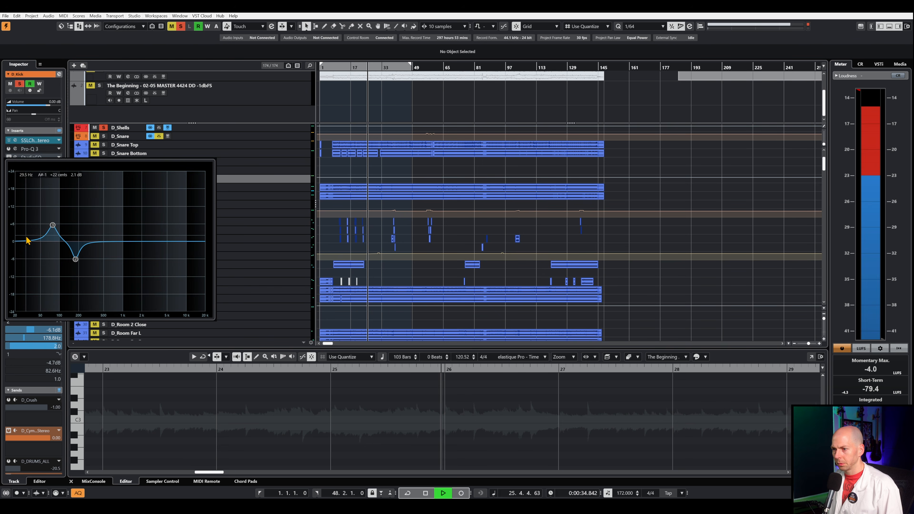
left_click_drag(52, 225, 56, 229)
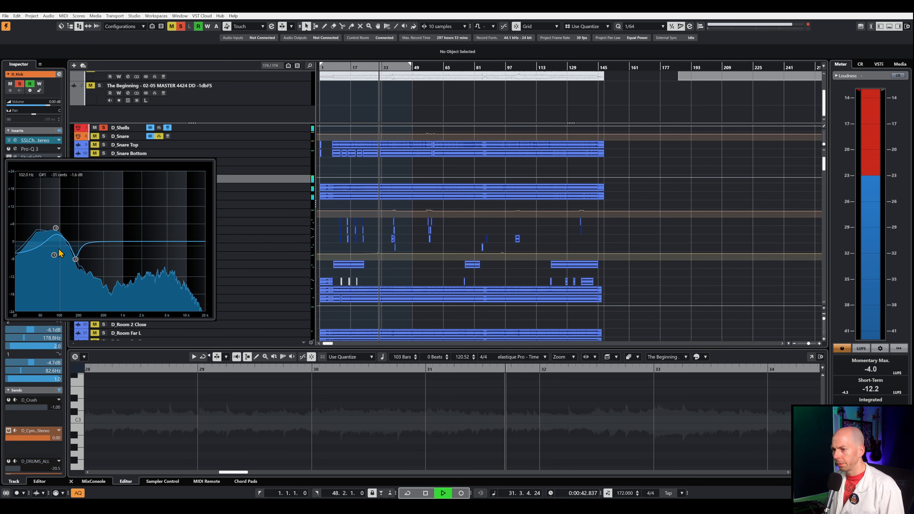
double_click(54, 255)
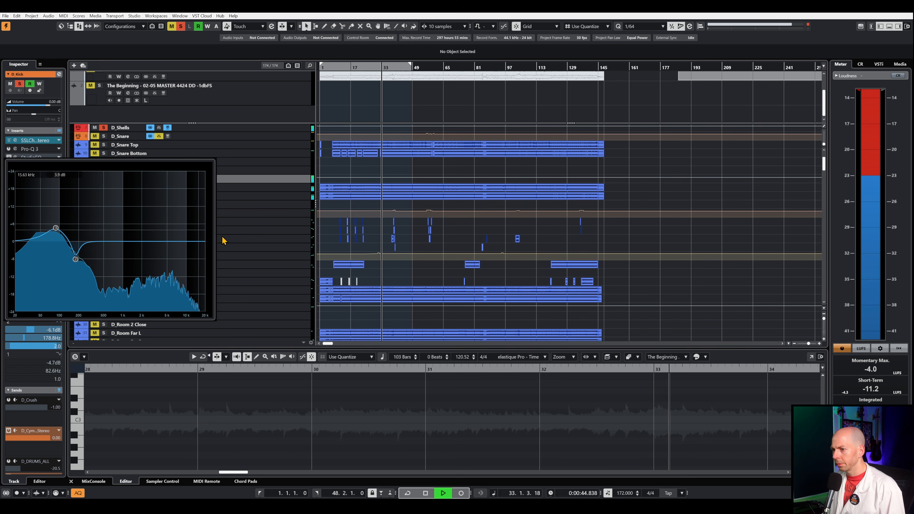
left_click(39, 231)
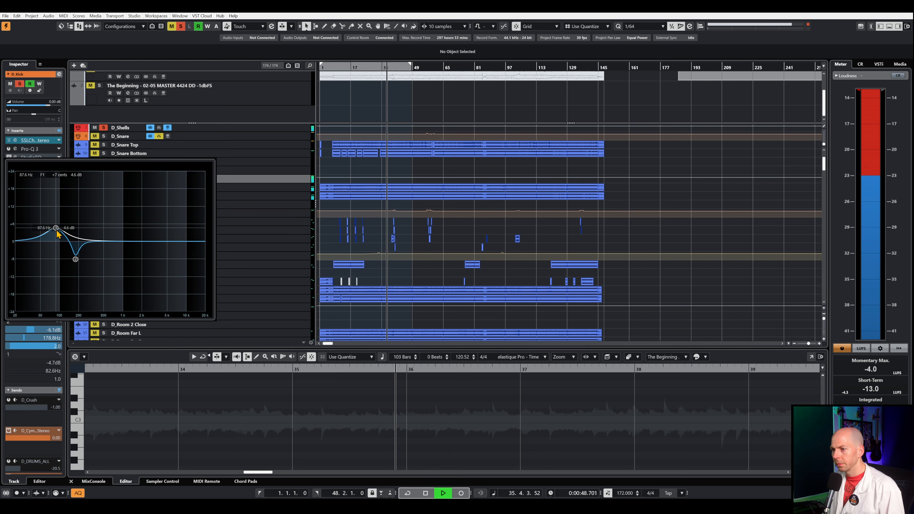
left_click_drag(57, 231, 55, 240)
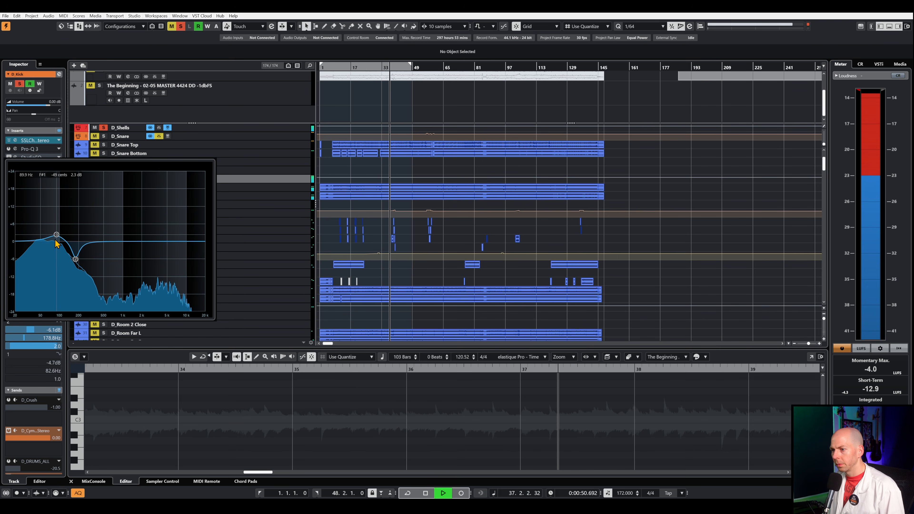
key("space")
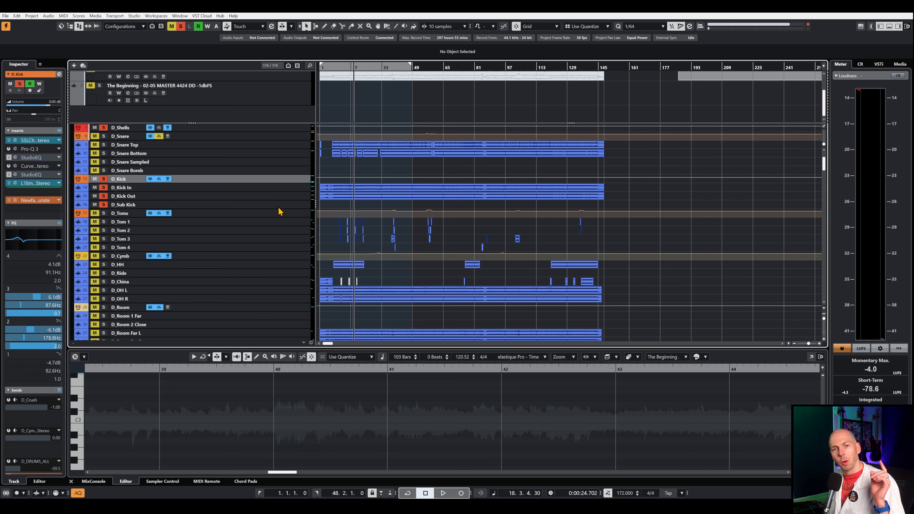
Open the Duck insert on the Bass track and activate its side-chain input with D_Kick as the source.
scroll(216, 288, "down", 5)
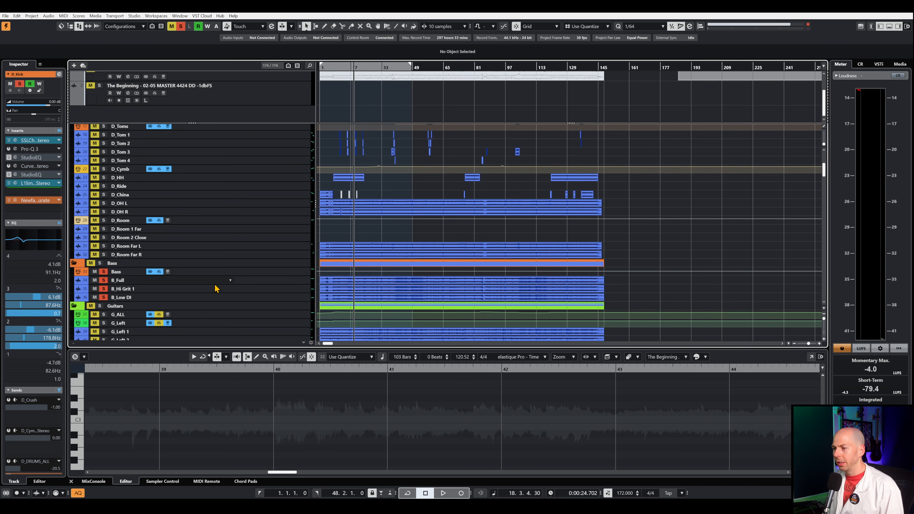
left_click(244, 274)
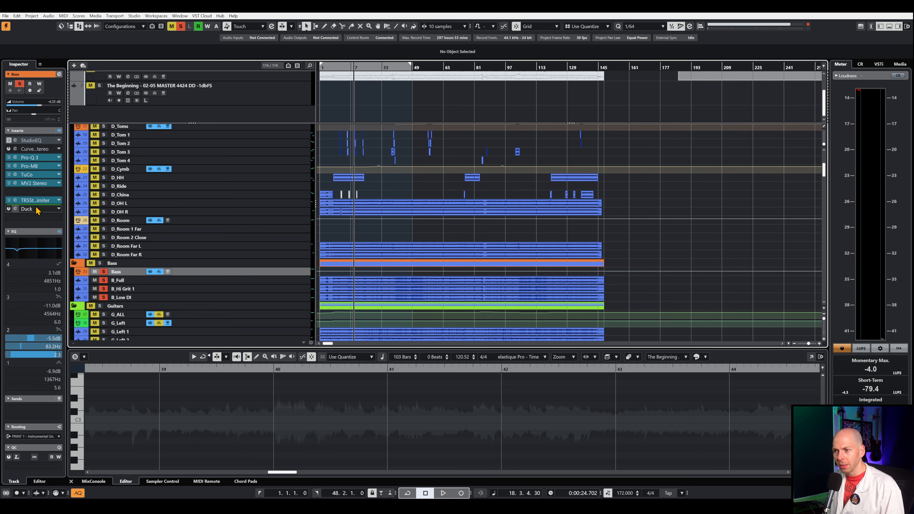
left_click(27, 209)
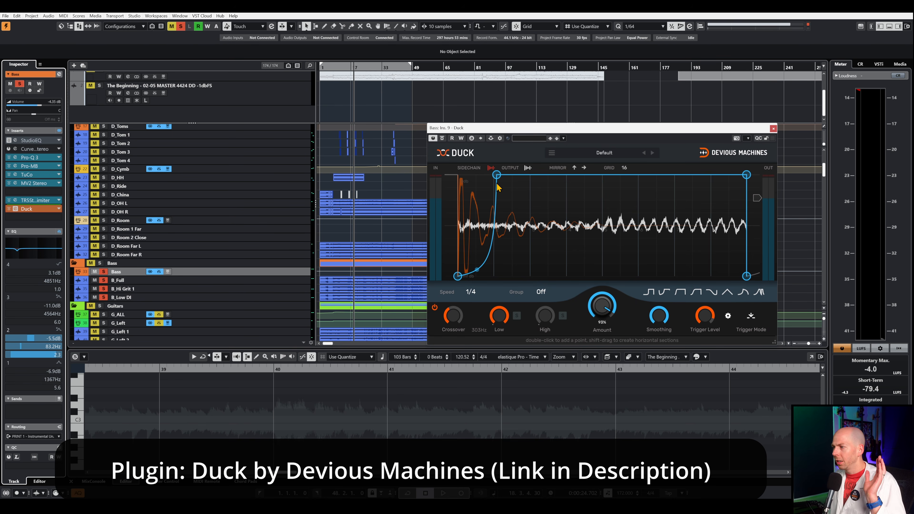
left_click(491, 139)
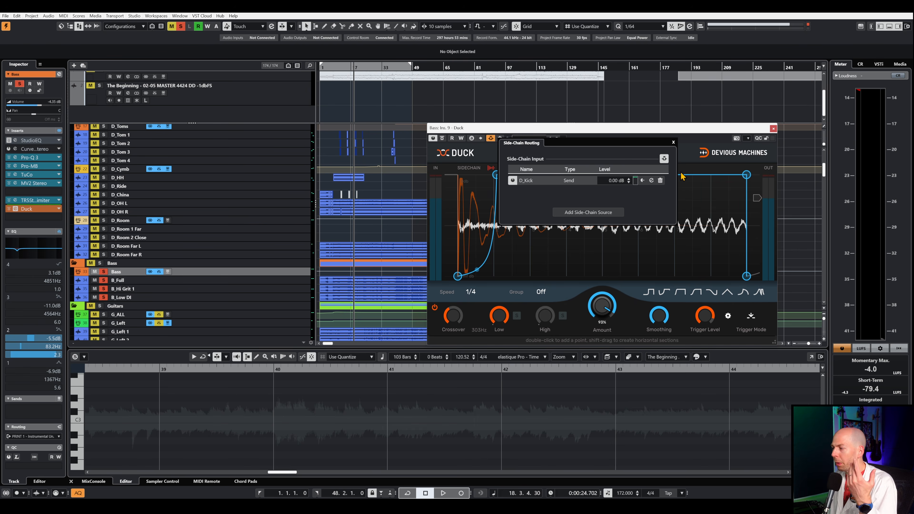
left_click(673, 142)
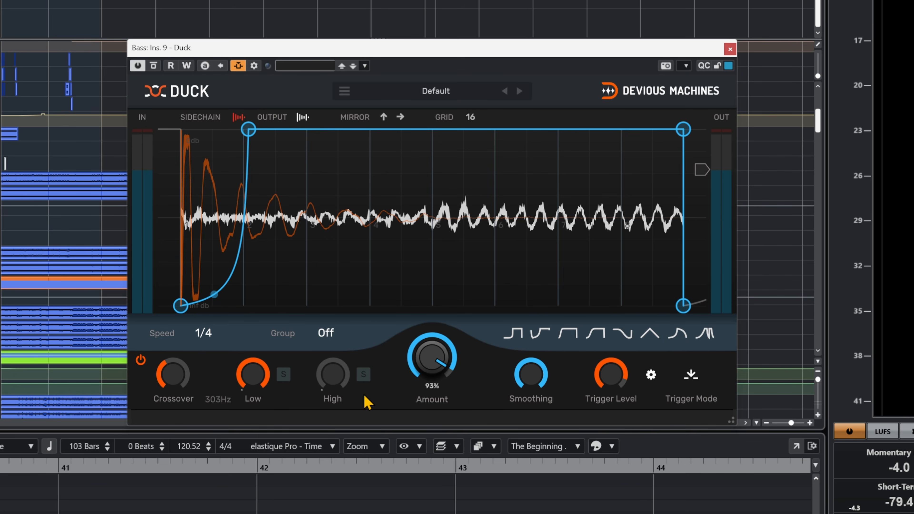
Set Duck's crossover to 290 Hz and adjust the ducking length during playback by moving the curve's upper recovery point later.
left_click_drag(159, 371, 159, 378)
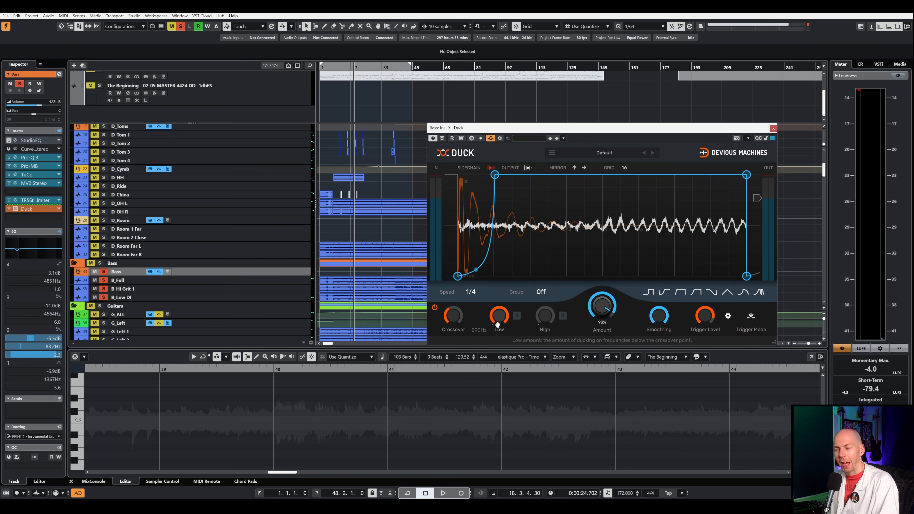
left_click(332, 67)
key("space")
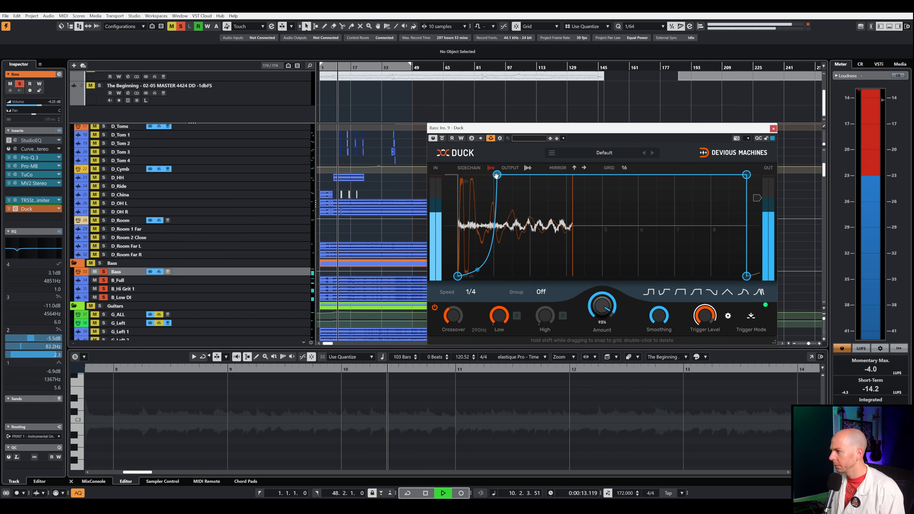
left_click_drag(497, 175, 579, 175)
key("space")
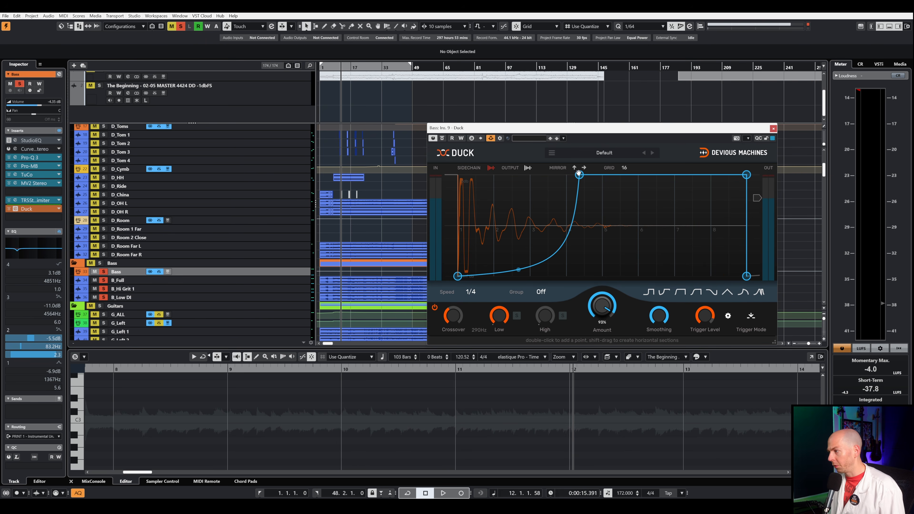
left_click_drag(578, 175, 551, 174)
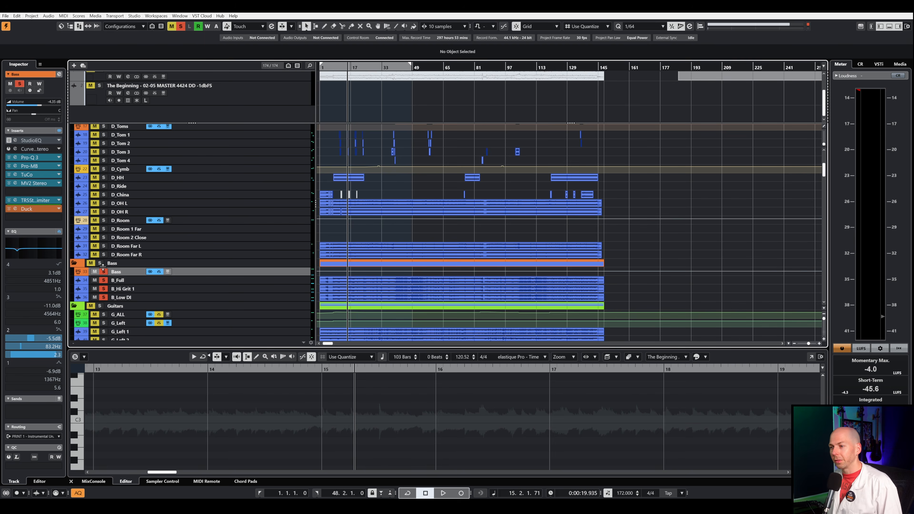
Solo the whole Drums folder alongside the Bass track and audition them together from about bar 15.
scroll(103, 268, "up", 3)
left_click(99, 128)
scroll(188, 230, "down", 2)
key("space")
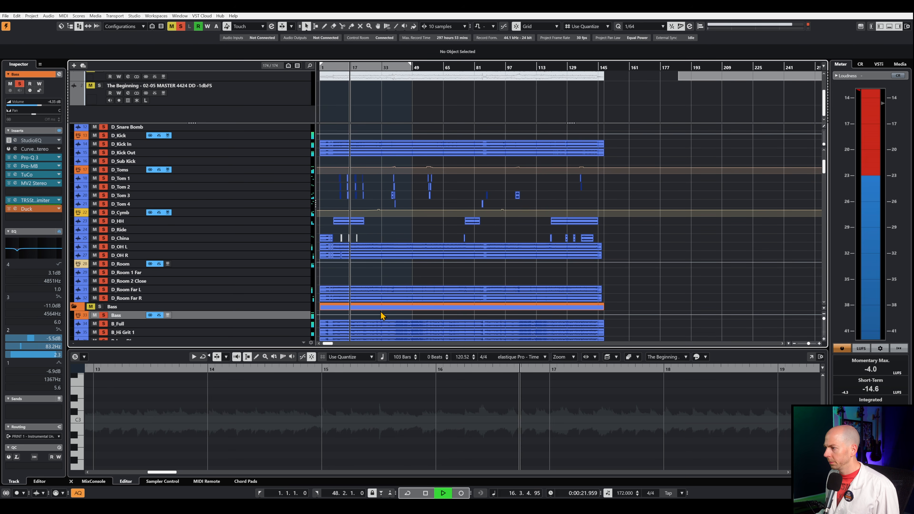
key("space")
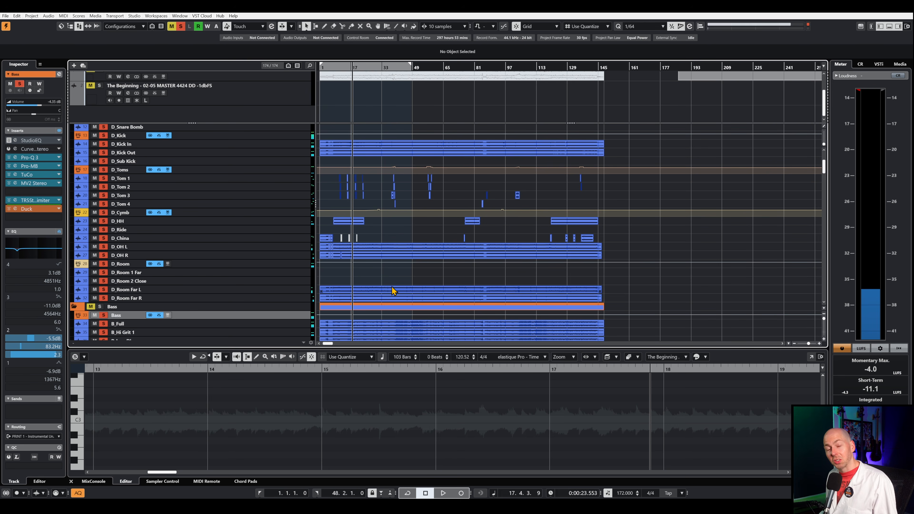
scroll(393, 291, "down", 5)
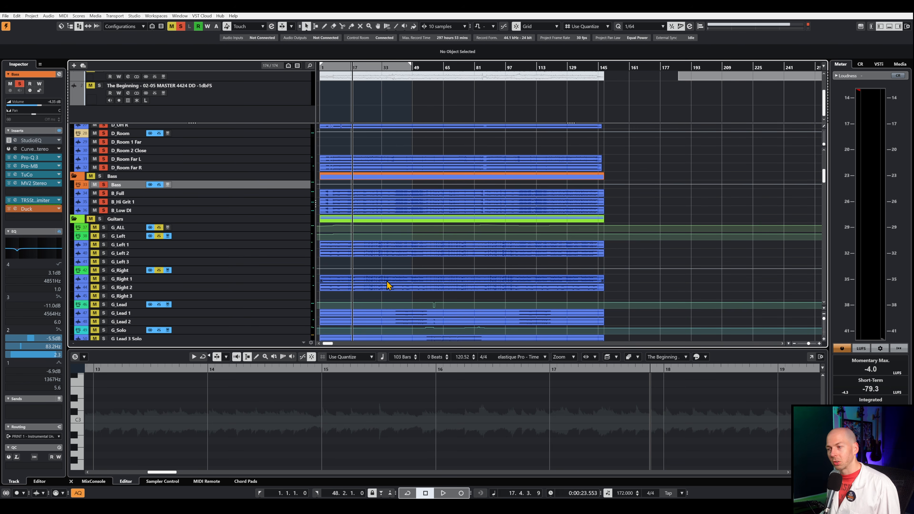
scroll(387, 285, "down", 11)
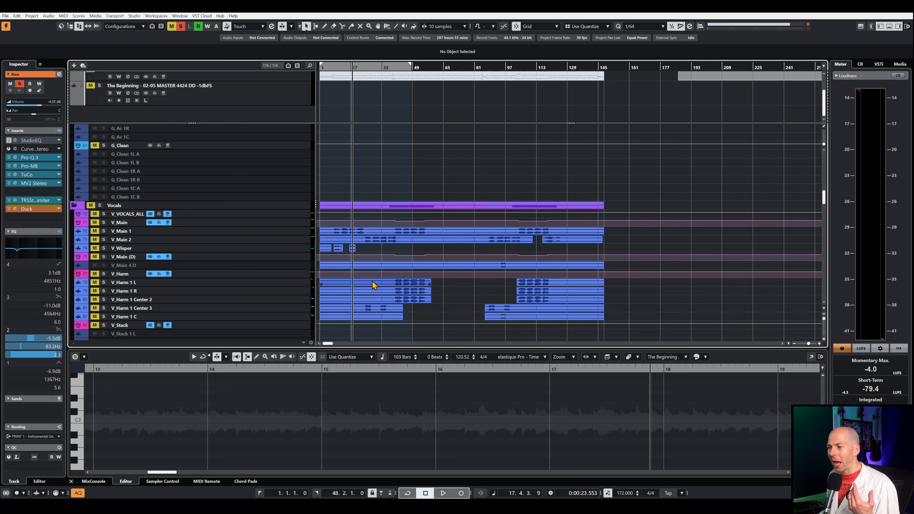
left_click(97, 206)
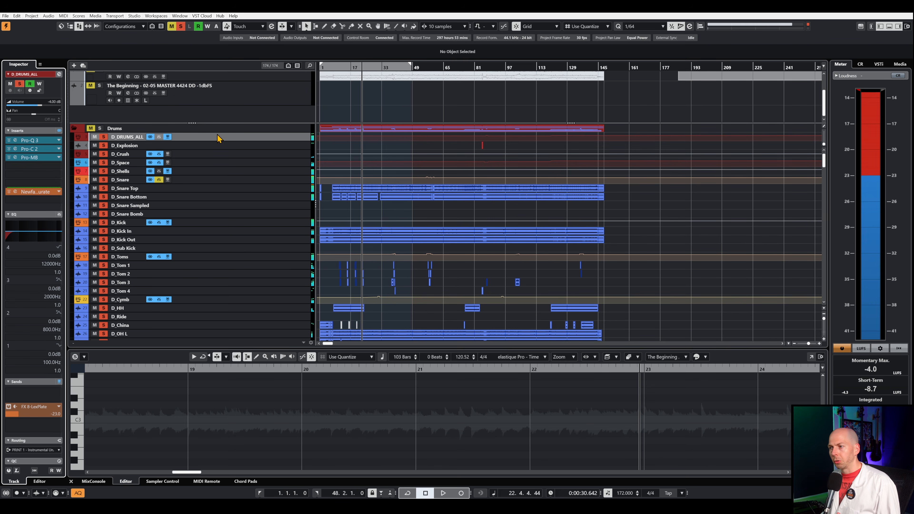
Add a mid band to D_DRUMS_ALL's channel EQ, sweep it boosted during playback, and settle on a cut of about 1.9 dB at 504 Hz.
left_click(28, 235)
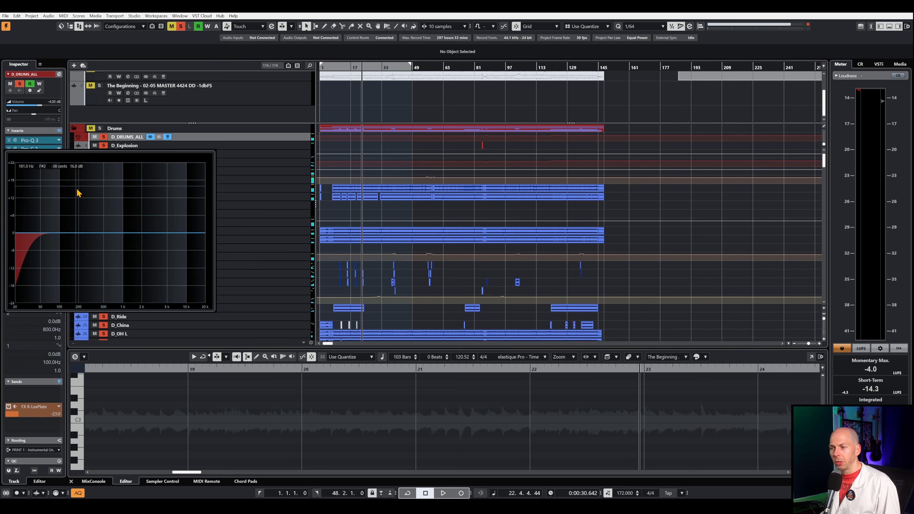
left_click(49, 230)
left_click_drag(141, 233, 153, 203)
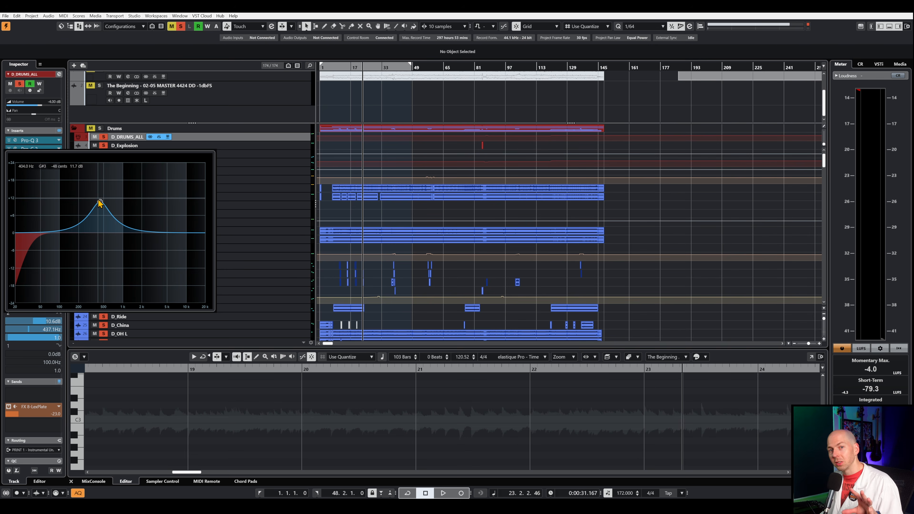
key("space")
mouse_move(100, 203)
left_mouse_down()
mouse_move(163, 205)
mouse_move(83, 196)
mouse_move(118, 191)
mouse_move(105, 194)
left_mouse_up()
key("space")
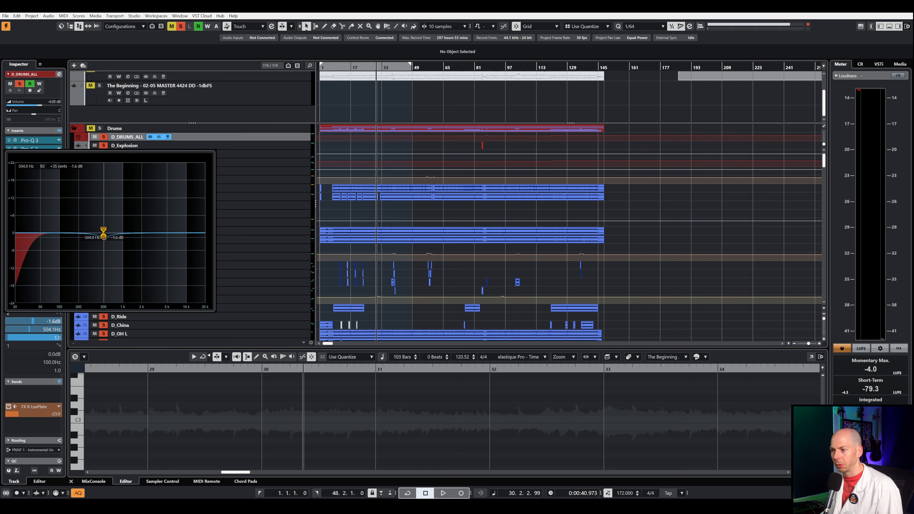
key("space")
left_click_drag(103, 233, 104, 207)
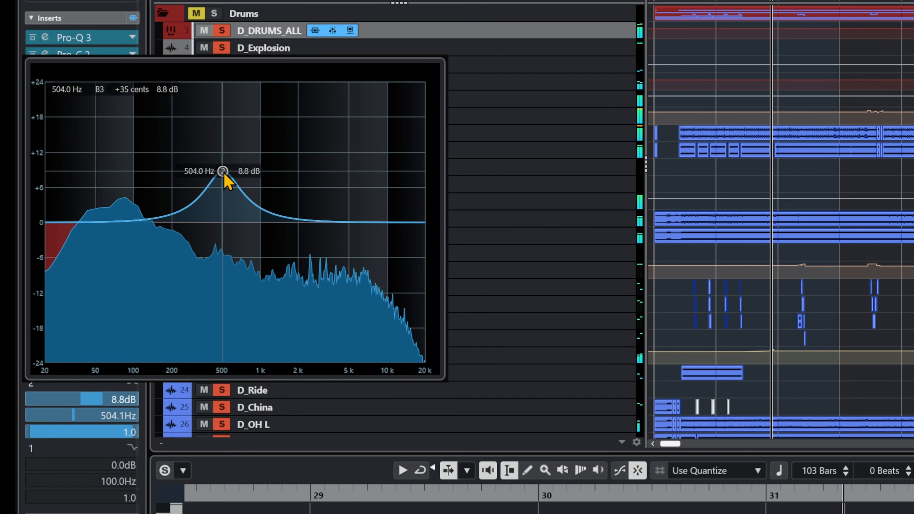
left_click_drag(224, 175, 220, 234)
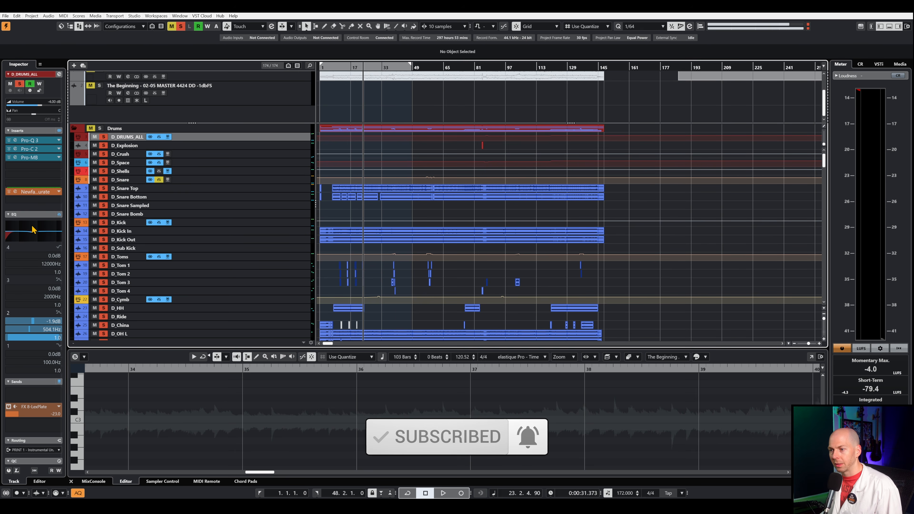
Add a high band to D_DRUMS_ALL's channel EQ, audition it boosted near 5.4 kHz, and settle on a cut of about 1.8 dB at 5.47 kHz.
left_click(33, 230)
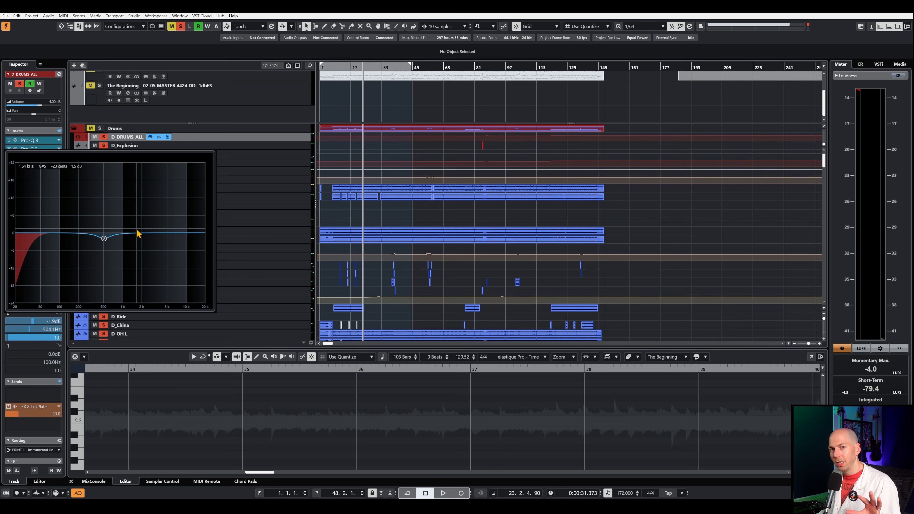
left_click_drag(163, 234, 169, 197)
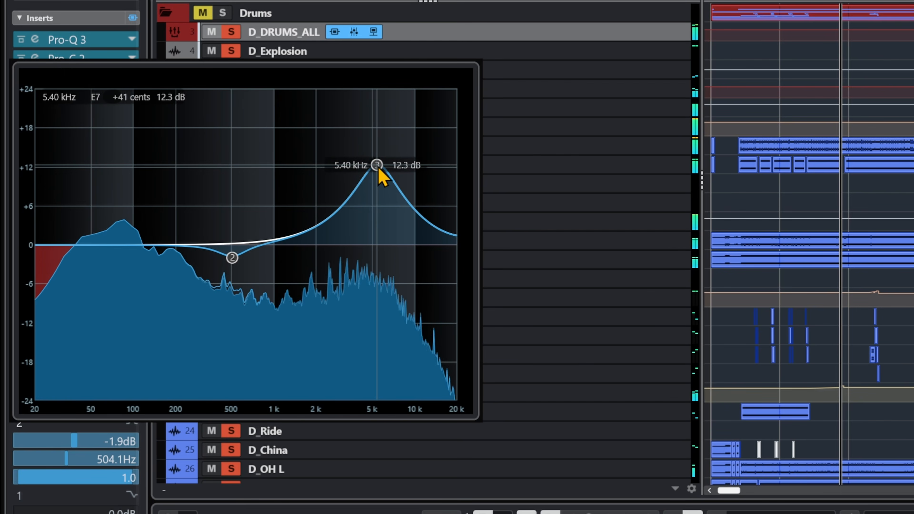
mouse_move(378, 166)
left_mouse_down()
mouse_move(387, 163)
mouse_move(378, 164)
mouse_move(379, 179)
left_mouse_up()
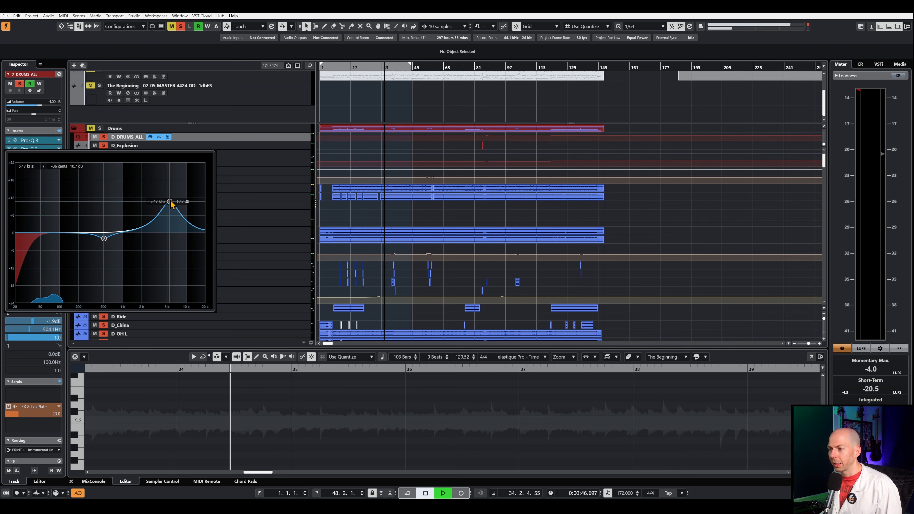
left_click_drag(169, 209, 169, 227)
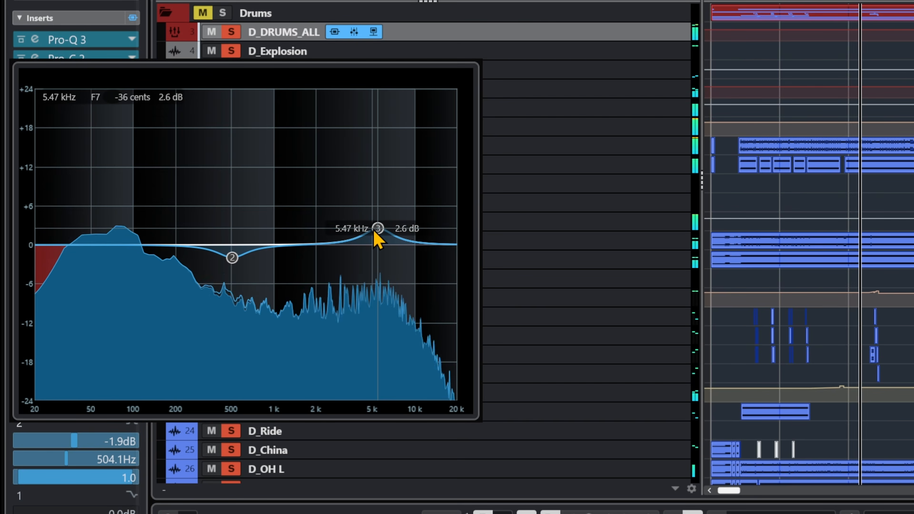
left_click_drag(376, 232, 372, 259)
key("space")
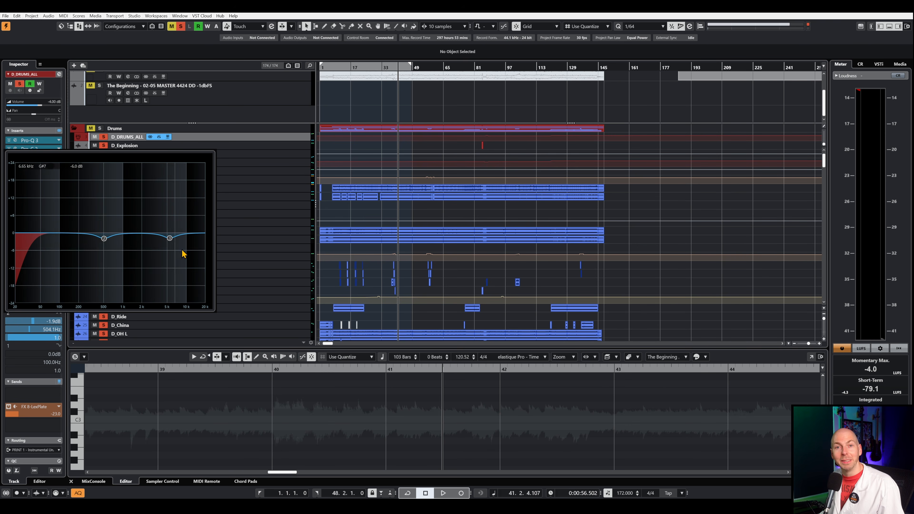
Solo the Guitars folder along with the drums and bass, and open G_ALL's channel settings for equalizing.
scroll(285, 191, "down", 10)
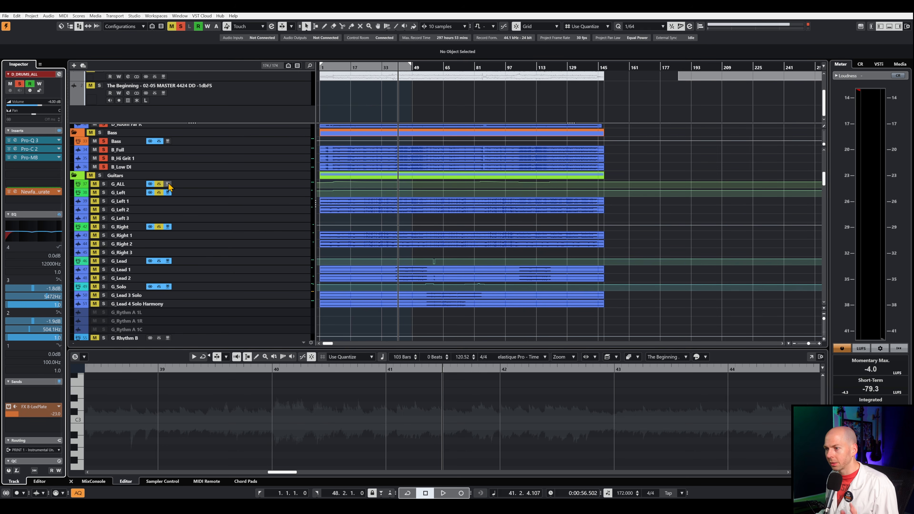
left_click(100, 176)
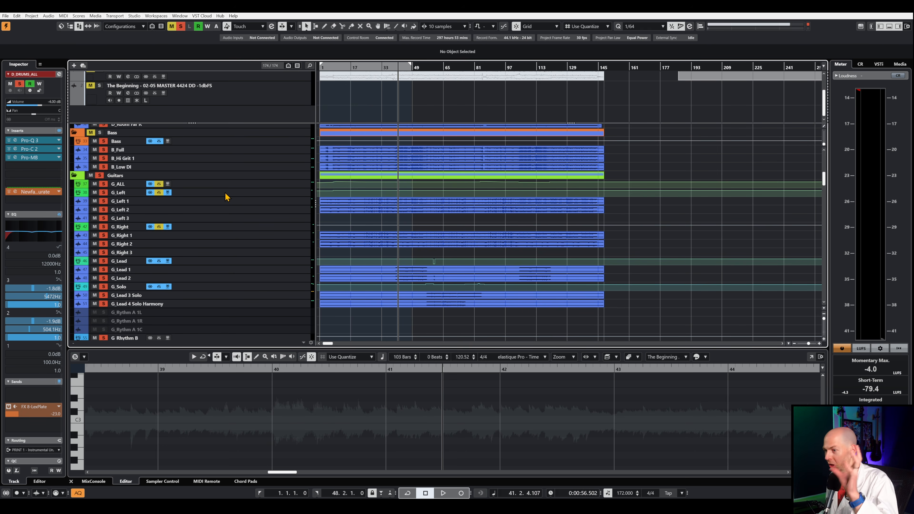
left_click(224, 189)
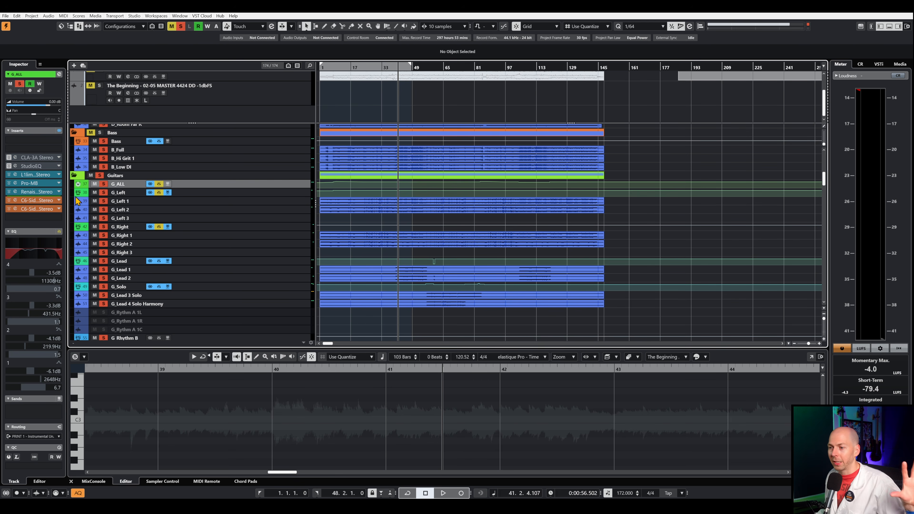
left_click(39, 248)
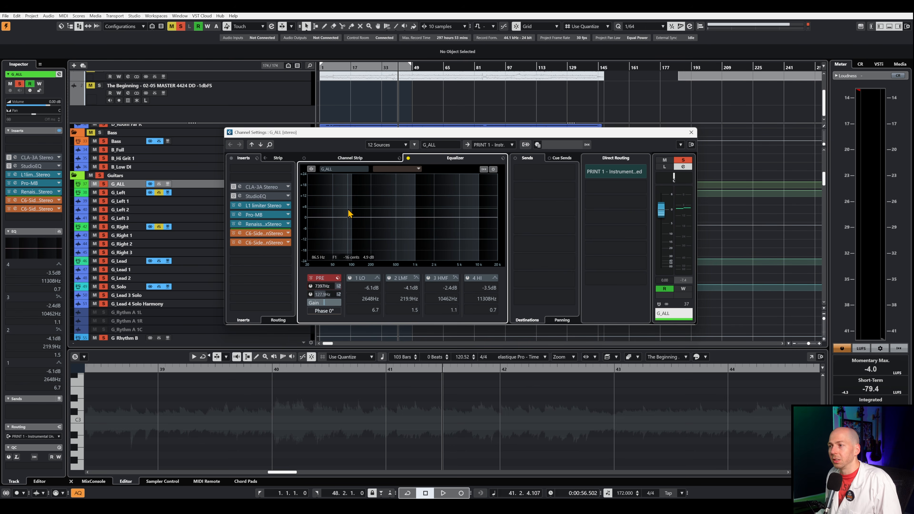
left_click_drag(366, 138, 337, 215)
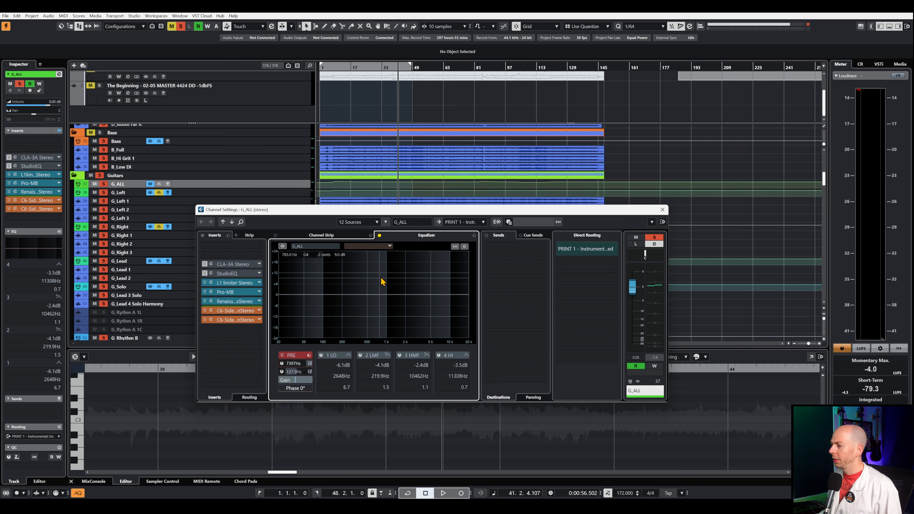
Sweep G_ALL's high-mid EQ band boosted around 690 Hz during playback, and settle on a 3.0 dB cut at 552 Hz.
mouse_move(383, 282)
left_mouse_down()
mouse_move(412, 266)
mouse_move(377, 270)
left_mouse_up()
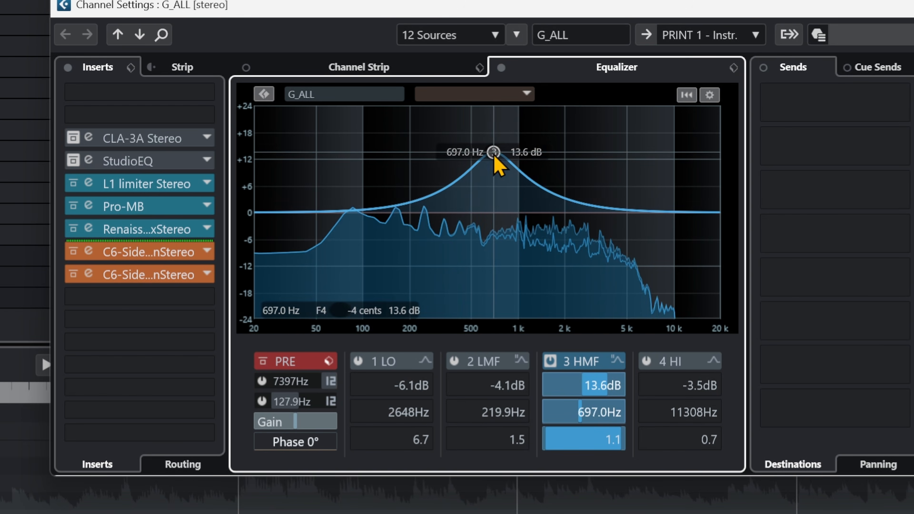
left_click_drag(494, 156, 492, 235)
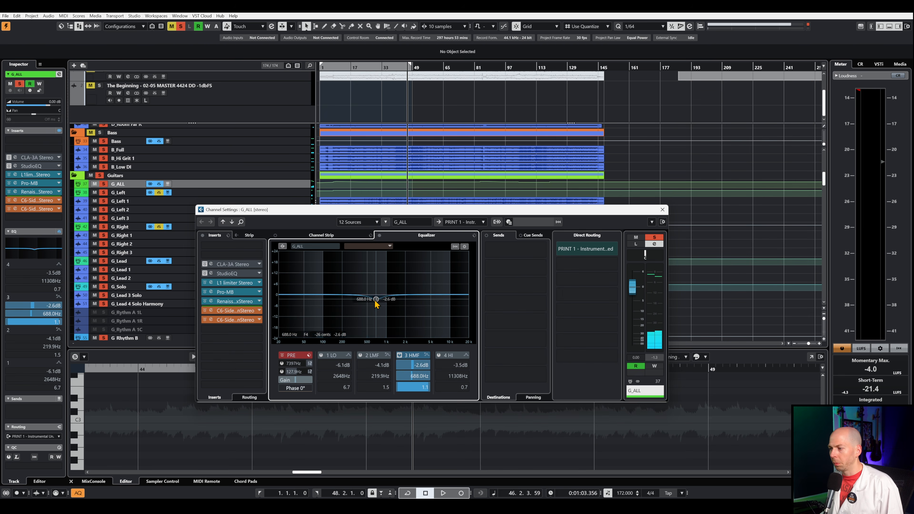
left_click_drag(375, 304, 380, 286)
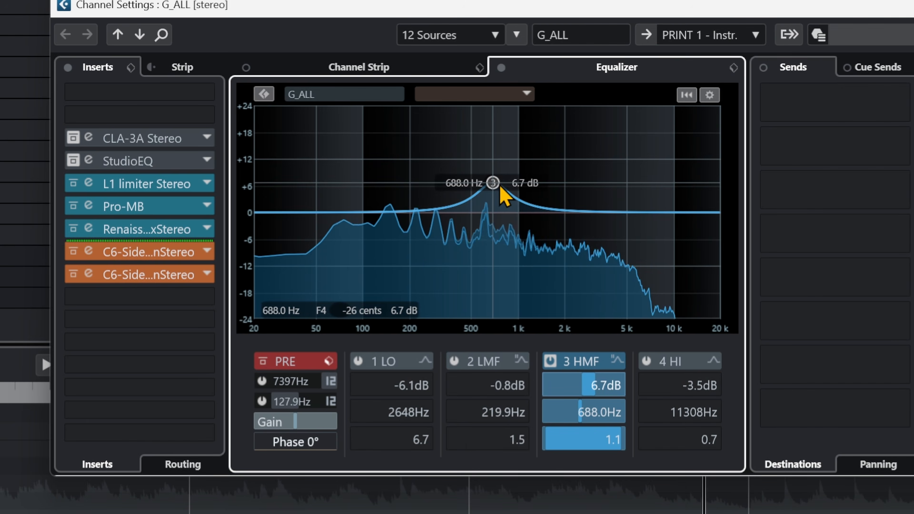
left_click_drag(500, 185, 479, 201)
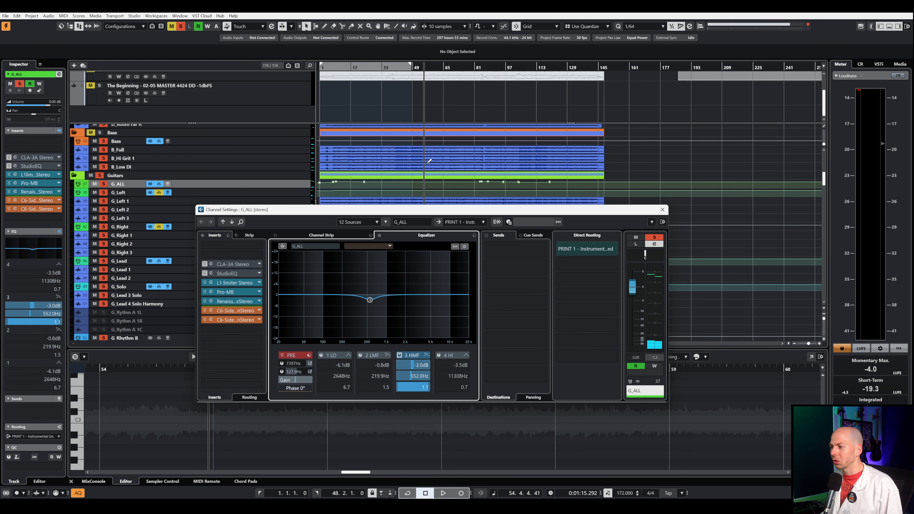
Replay from about bar 35, sweep G_ALL's low-mid EQ band boosted near 2 kHz, and settle on a 3.5 dB cut at 2683 Hz.
left_click(386, 69)
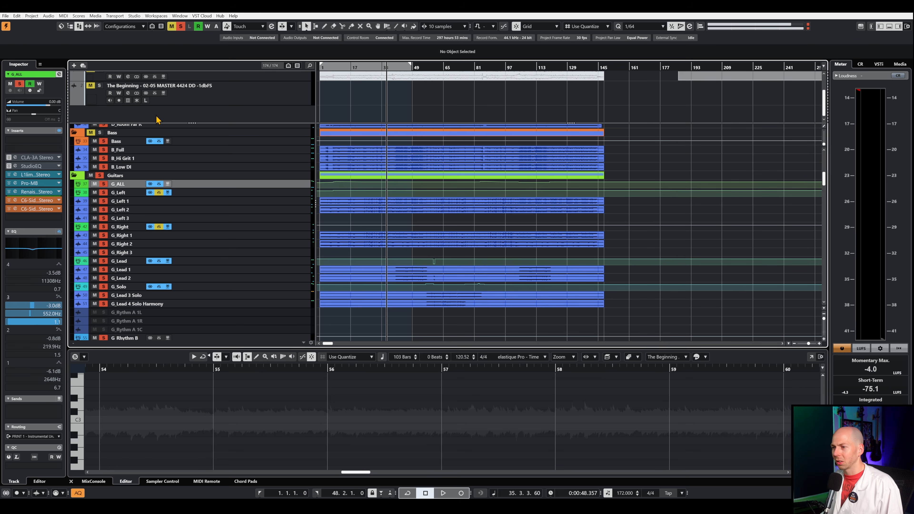
left_click(59, 75)
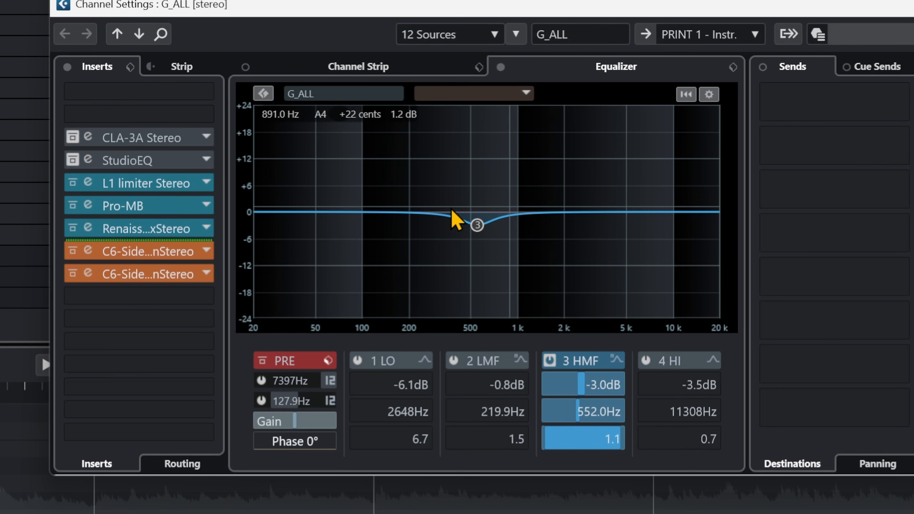
key("space")
left_click_drag(434, 216, 568, 163)
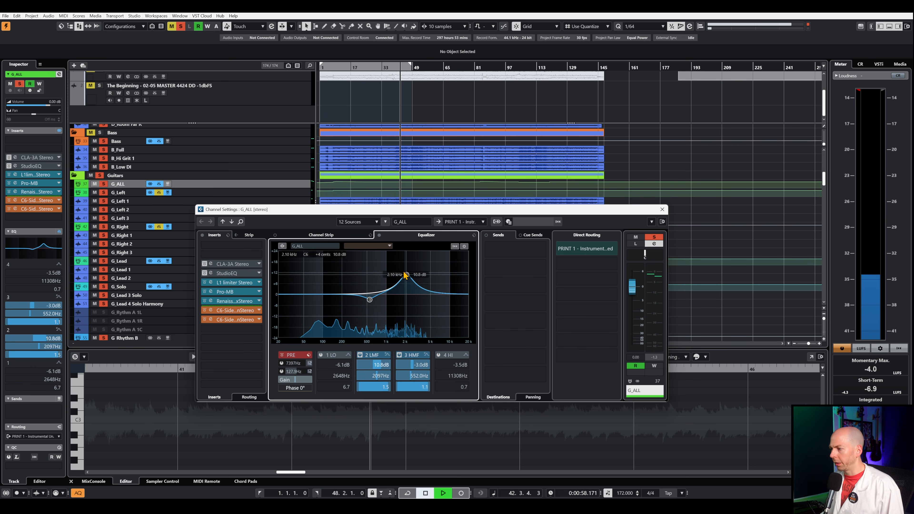
left_click_drag(406, 275, 417, 302)
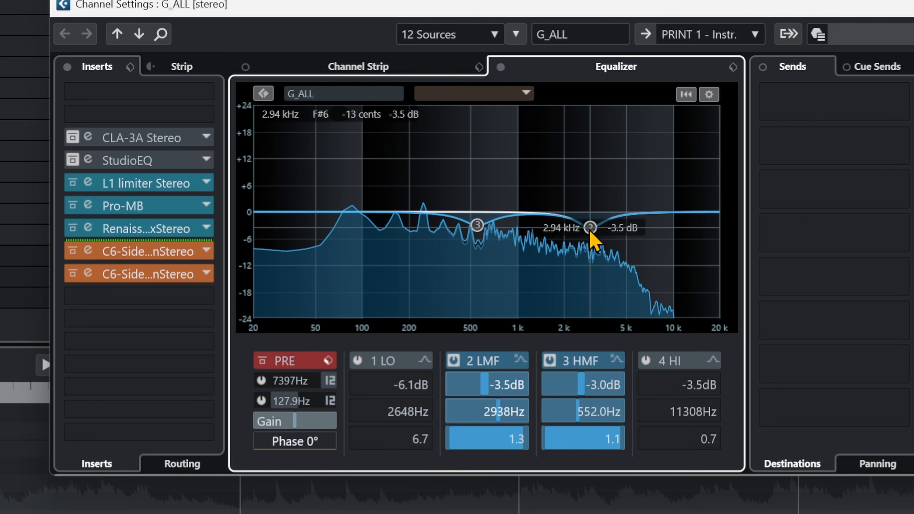
left_click_drag(591, 233, 585, 235)
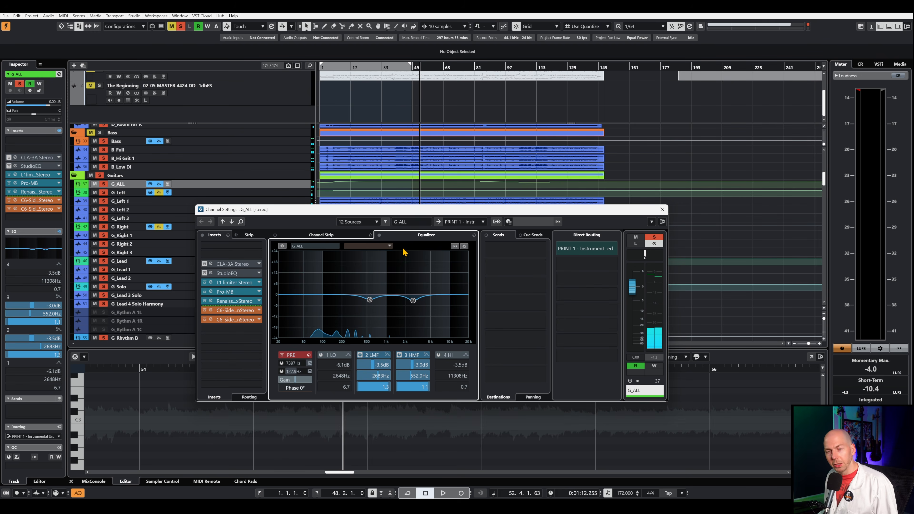
Audition the soloed drums, bass and guitars from early in the song, and check G_ALL's L1 limiter insert.
left_click(331, 68)
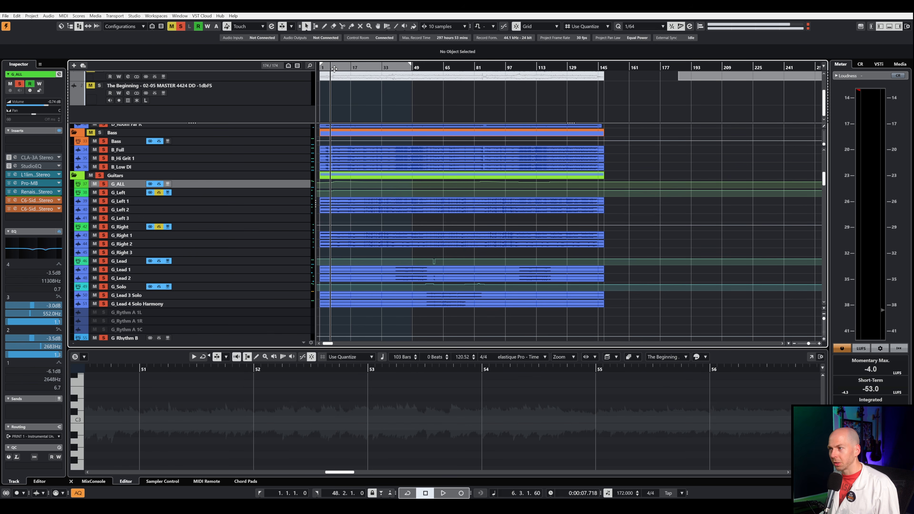
double_click(334, 68)
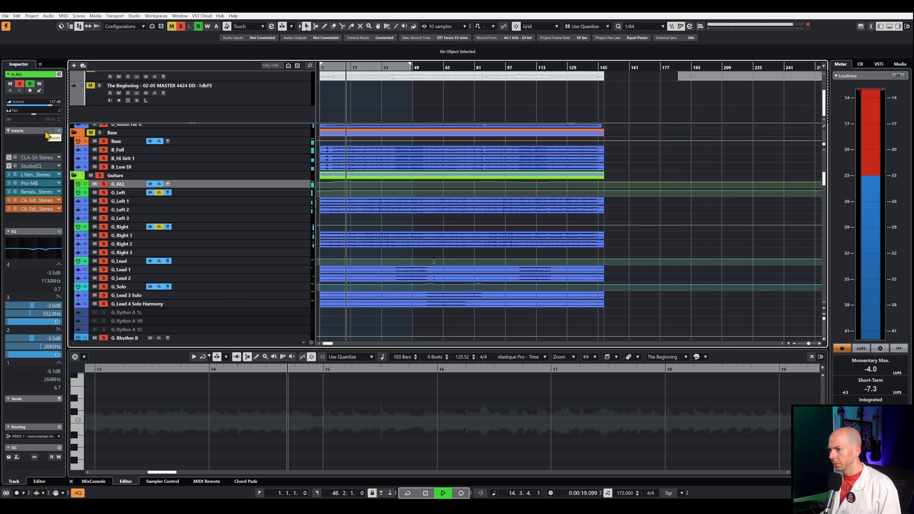
key("space")
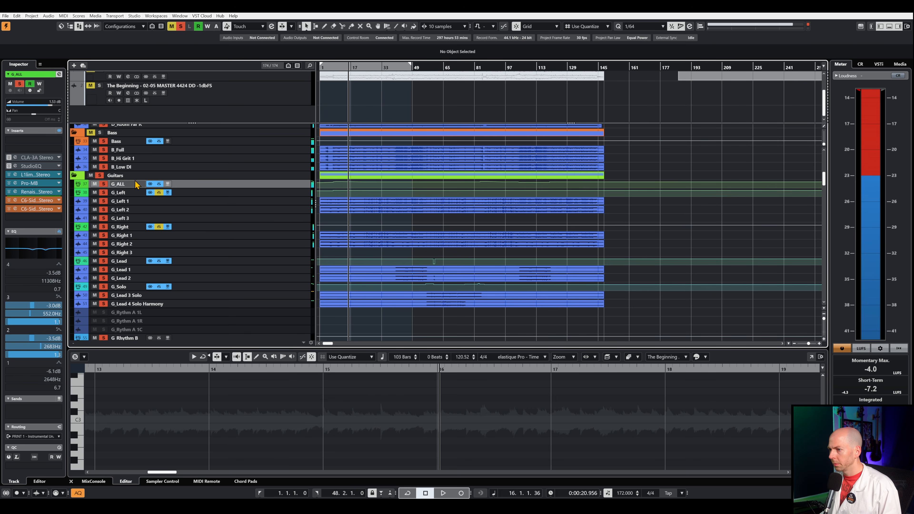
left_click(15, 174)
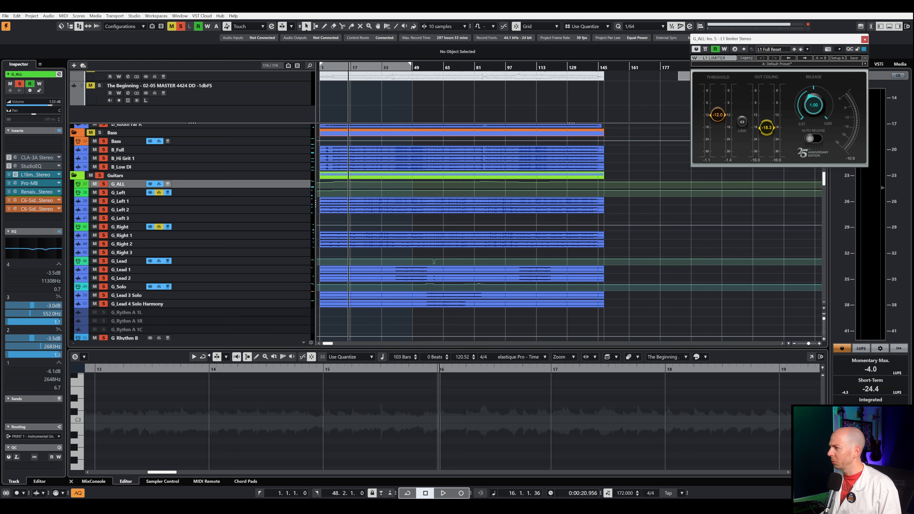
left_click(865, 39)
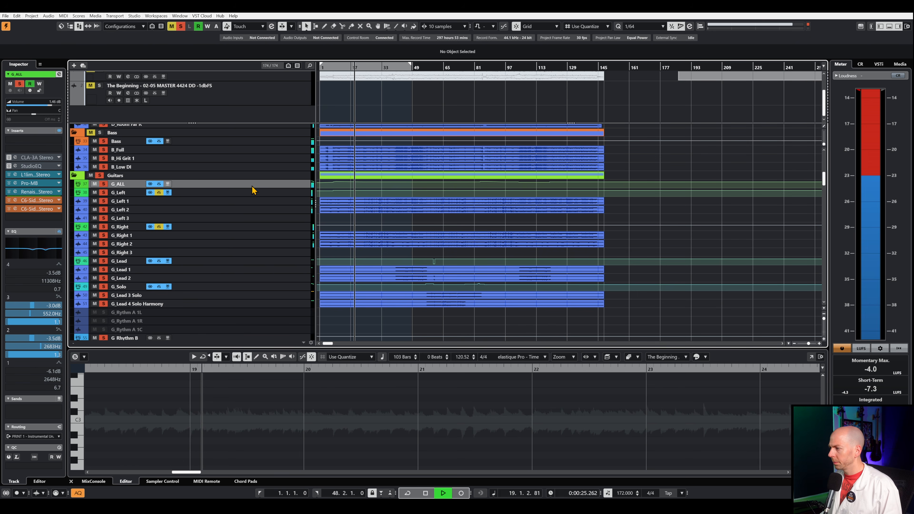
key("space")
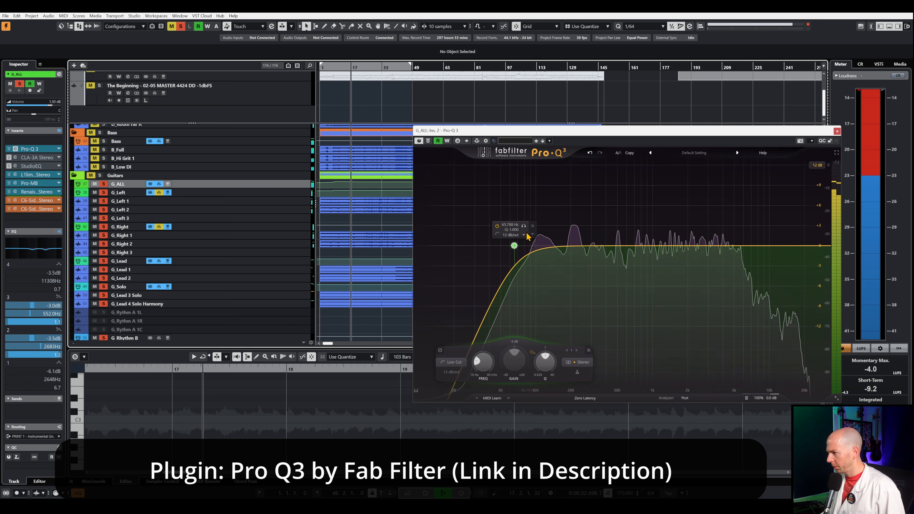
In Pro-Q 3 on G_ALL, raise the low cut to about 101 Hz and steepen its slope to 18 dB/oct.
left_click_drag(525, 226, 551, 231)
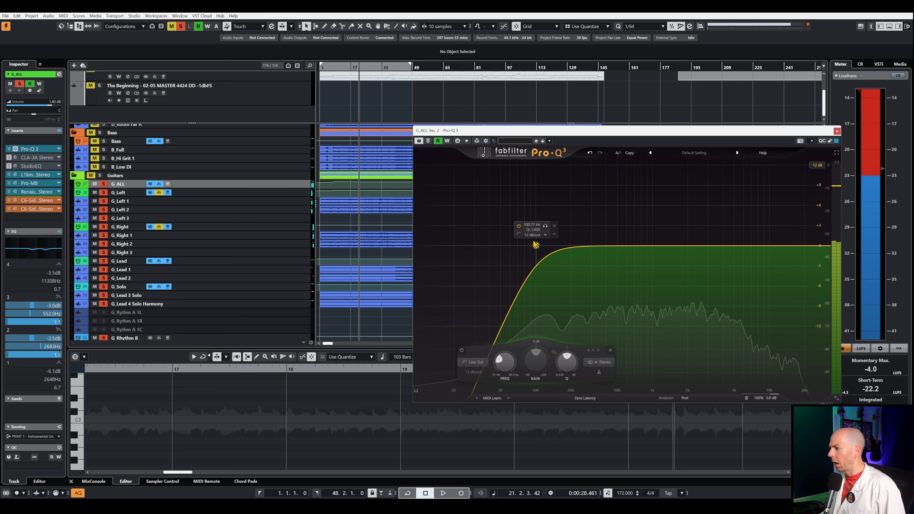
scroll(533, 236, "up", 1)
left_click(547, 227)
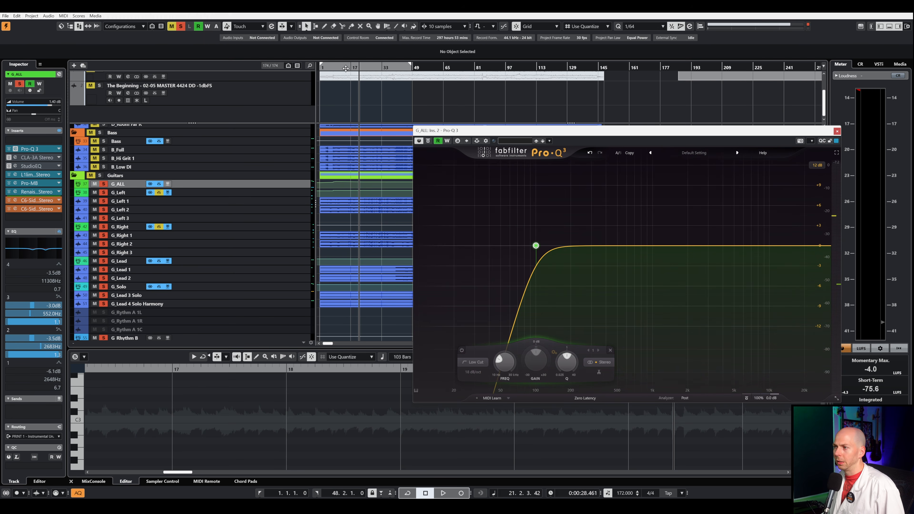
Play the soloed mix from about bar 14 and sweep G_ALL's low cut in Pro-Q 3, settling on about 106 Hz.
left_click(345, 68)
key("space")
left_click(544, 227)
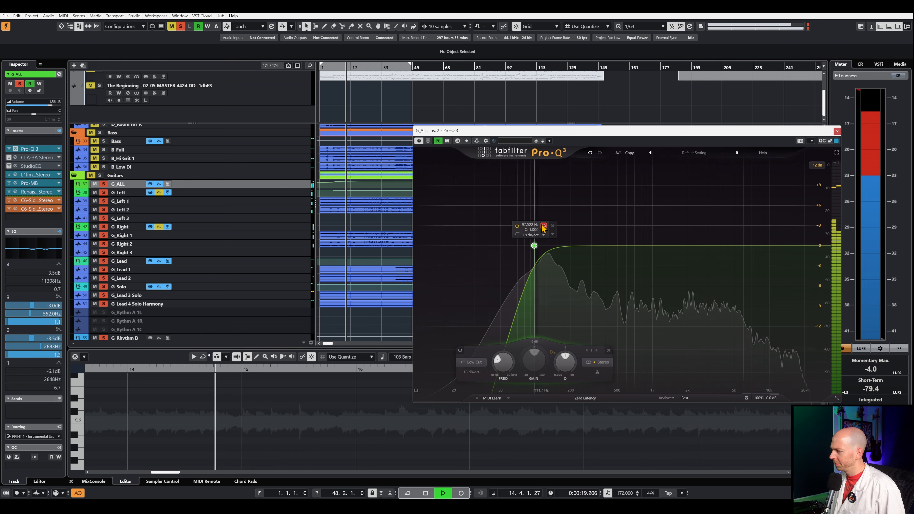
left_click_drag(544, 227, 539, 227)
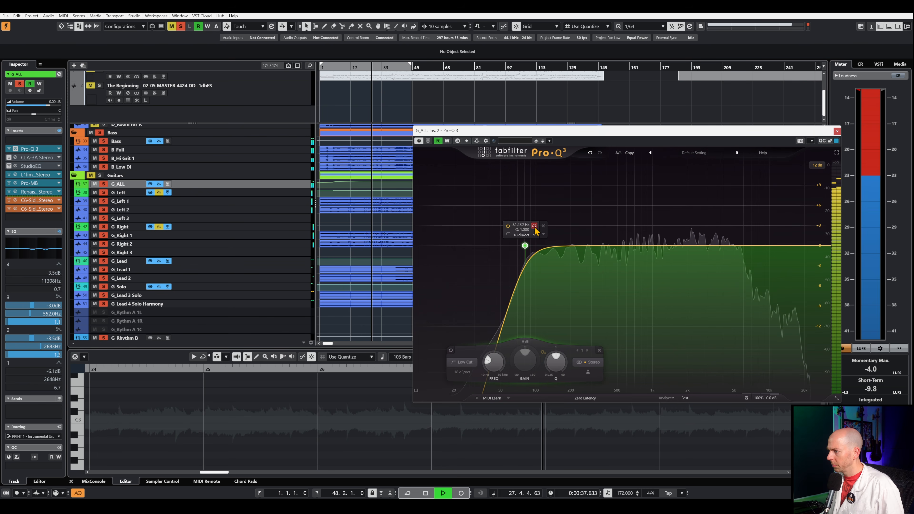
left_click_drag(536, 231, 548, 231)
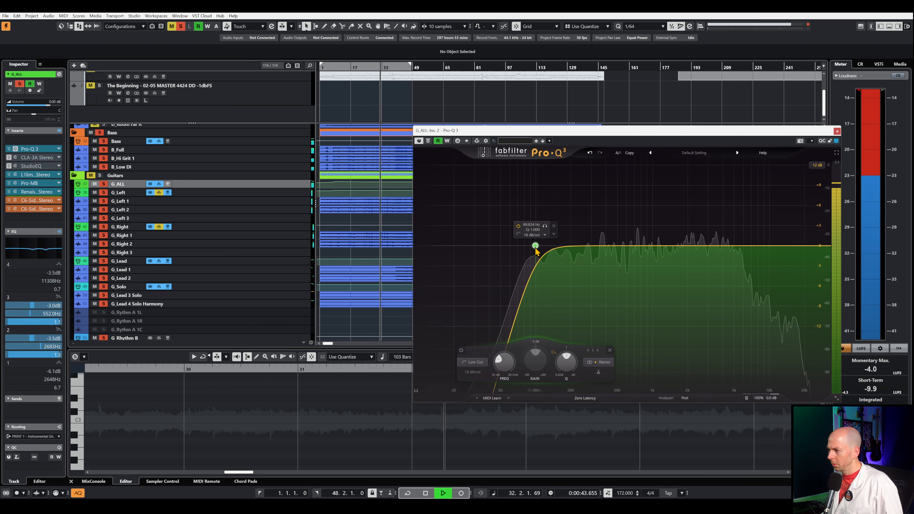
left_click_drag(535, 249, 540, 249)
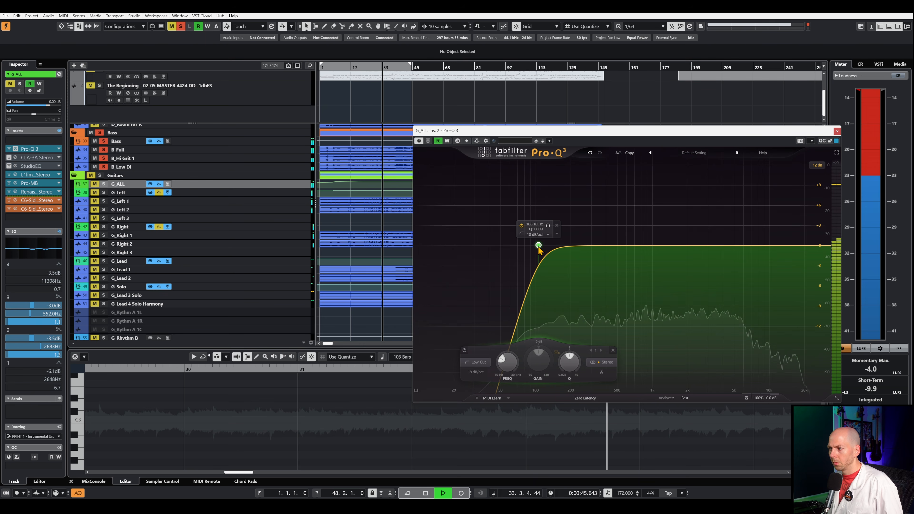
Compare G_ALL with the low cut bypassed and active, and stop playback.
left_click(521, 225)
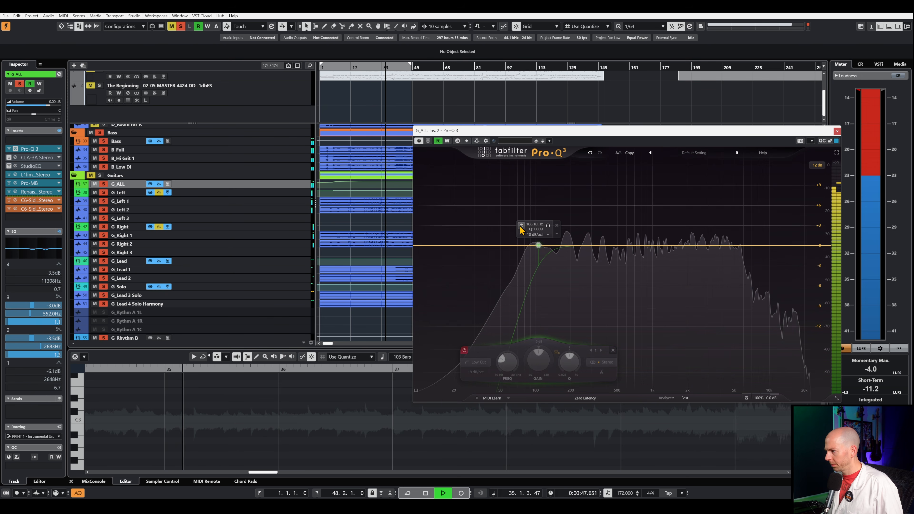
left_click(521, 225)
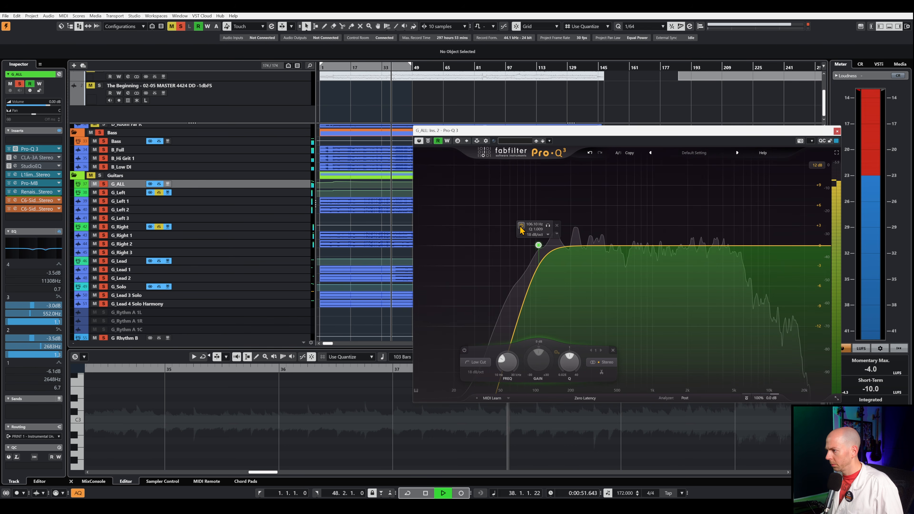
key("space")
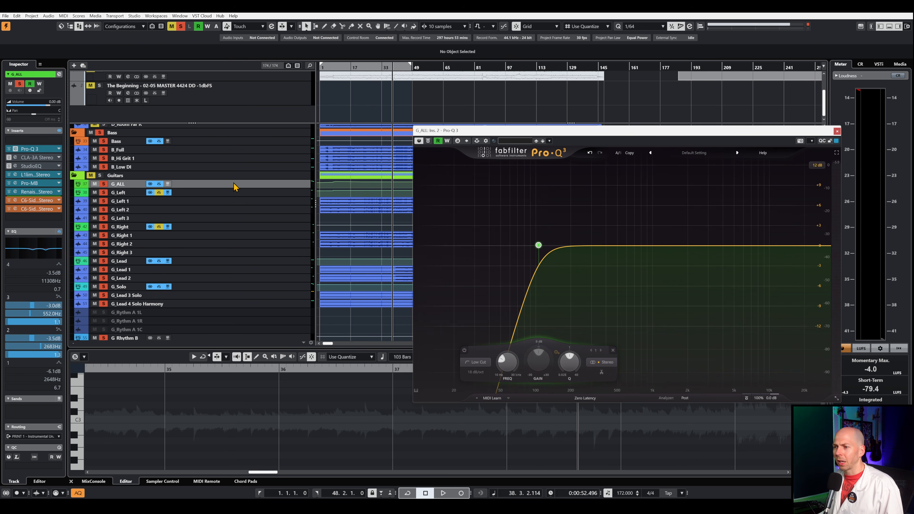
Find the Vocals folder in the track list and solo it alongside the guitars.
scroll(193, 199, "up", 10)
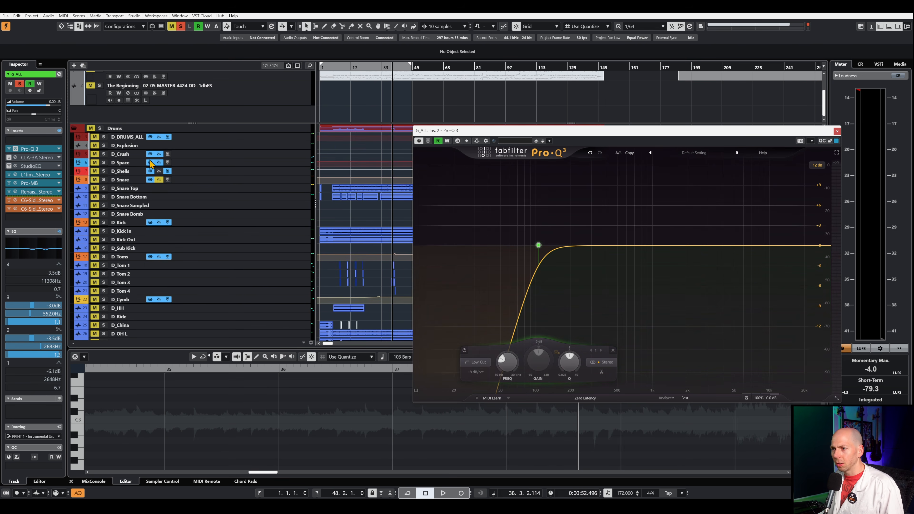
scroll(250, 235, "down", 10)
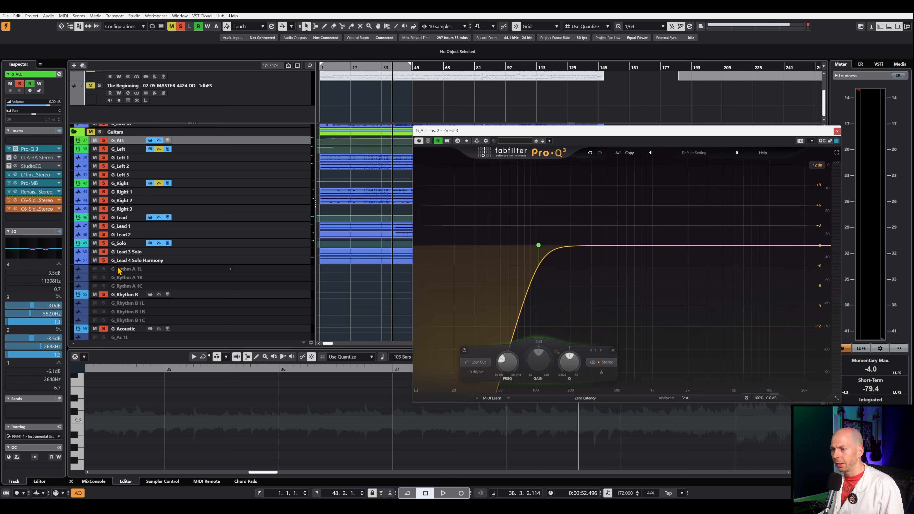
scroll(218, 267, "down", 5)
left_click(100, 292)
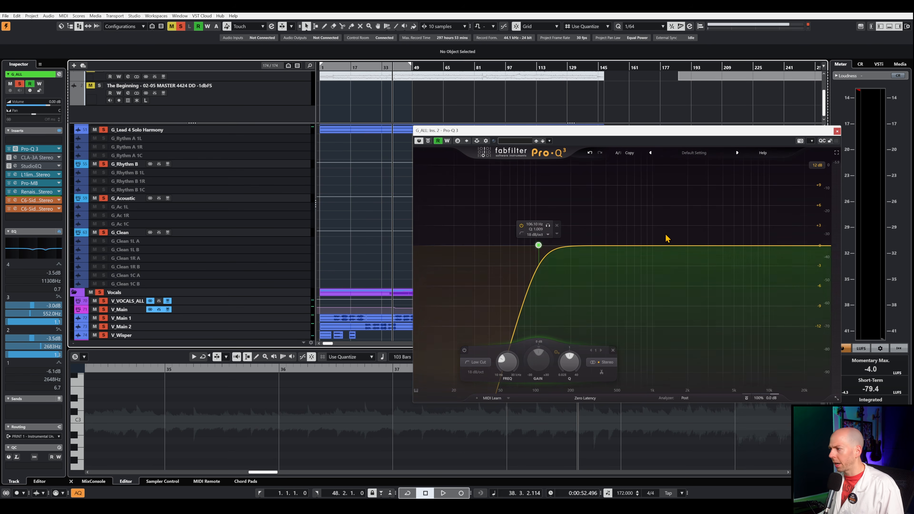
Add a 12 dB/oct high cut to G_ALL in Pro-Q 3, sweep it during playback and settle on about 7654 Hz.
left_click(822, 246)
left_click_drag(795, 225, 717, 222)
key("s")
key("space")
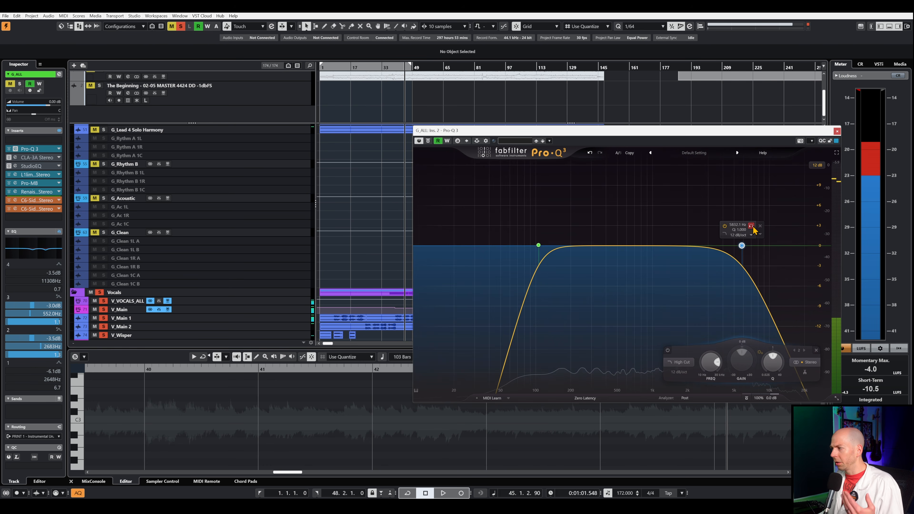
left_click_drag(749, 227, 750, 228)
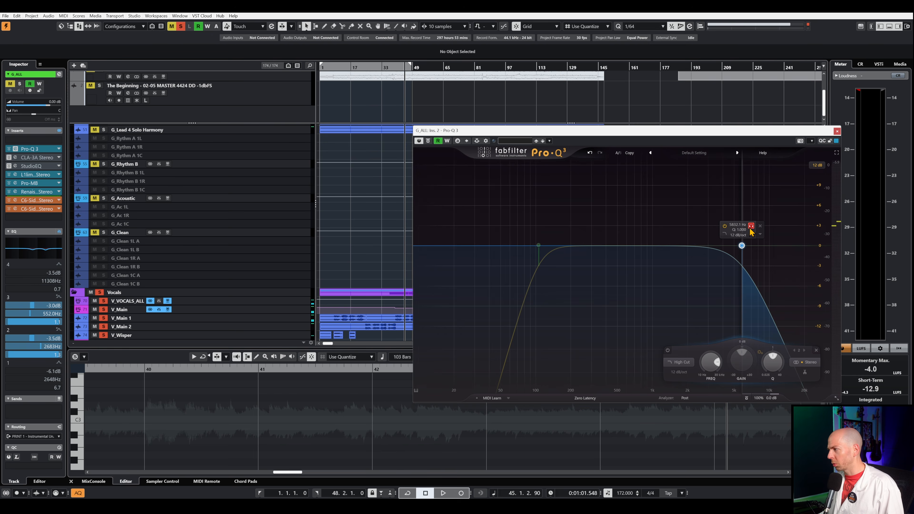
key("space")
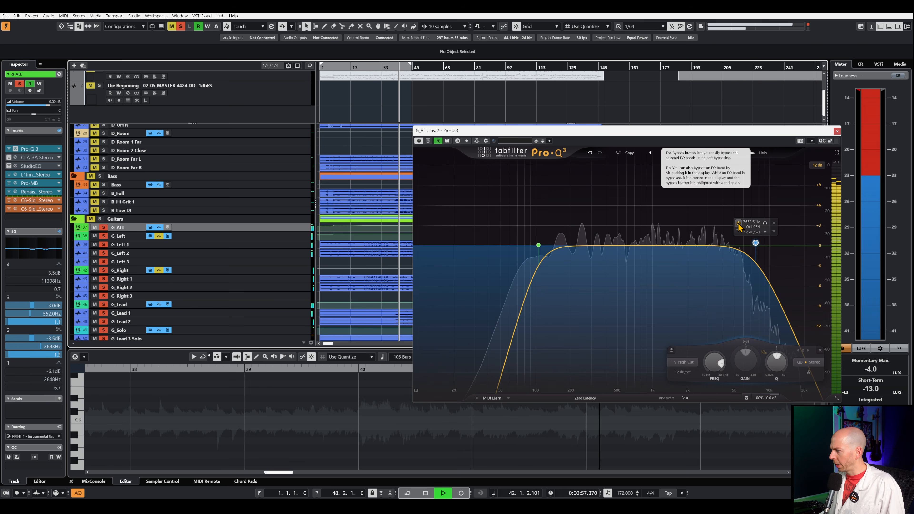
Compare G_ALL with the high cut bypassed and active, and raise its Q to about 1.2 near 7690 Hz.
left_click(738, 224)
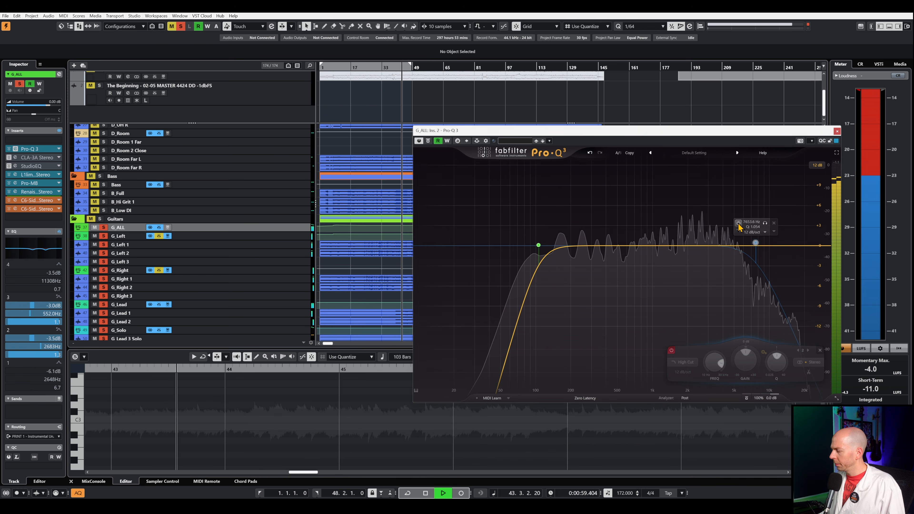
left_click(739, 224)
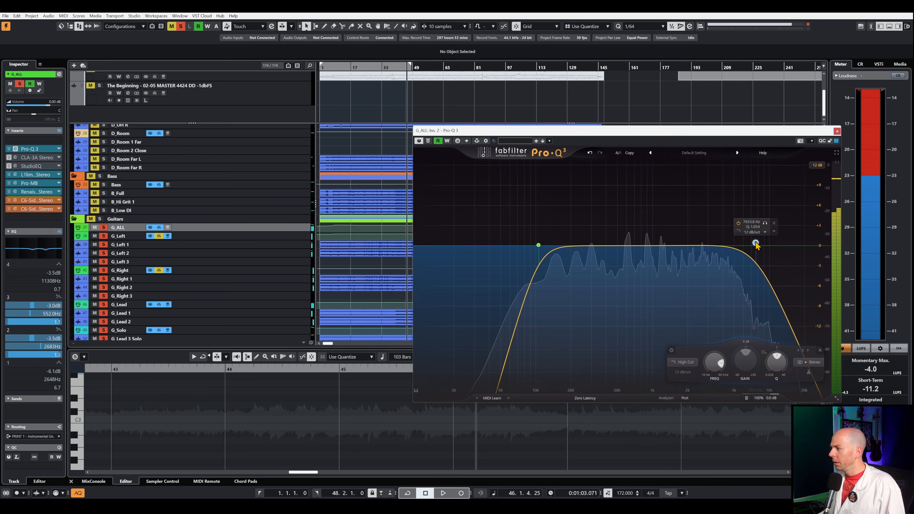
left_click_drag(755, 243, 756, 236)
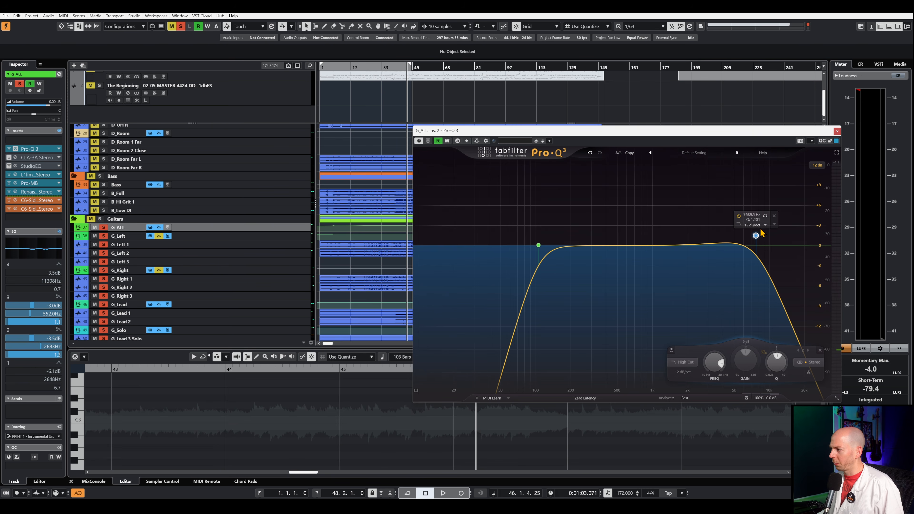
key("space")
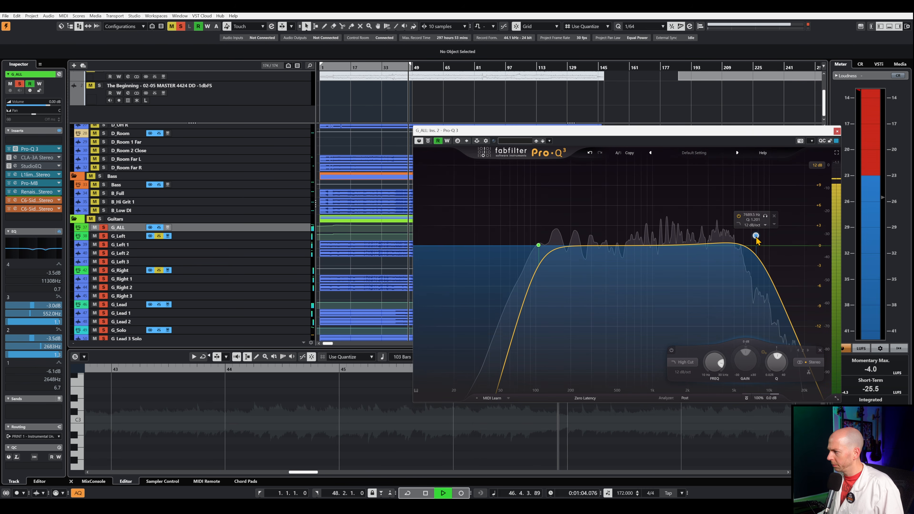
left_click_drag(755, 236, 755, 234)
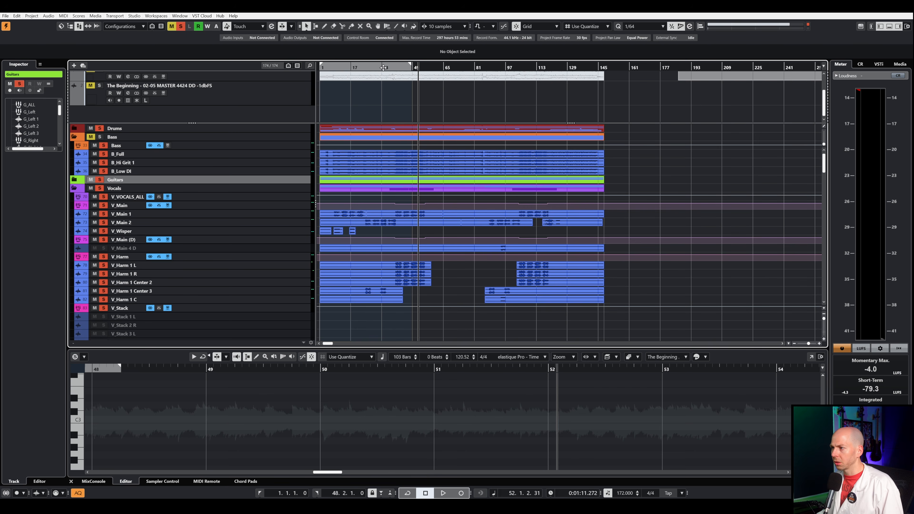
Audition the soloed drums, bass, guitars and vocals together from about bar 38.
left_click(392, 68)
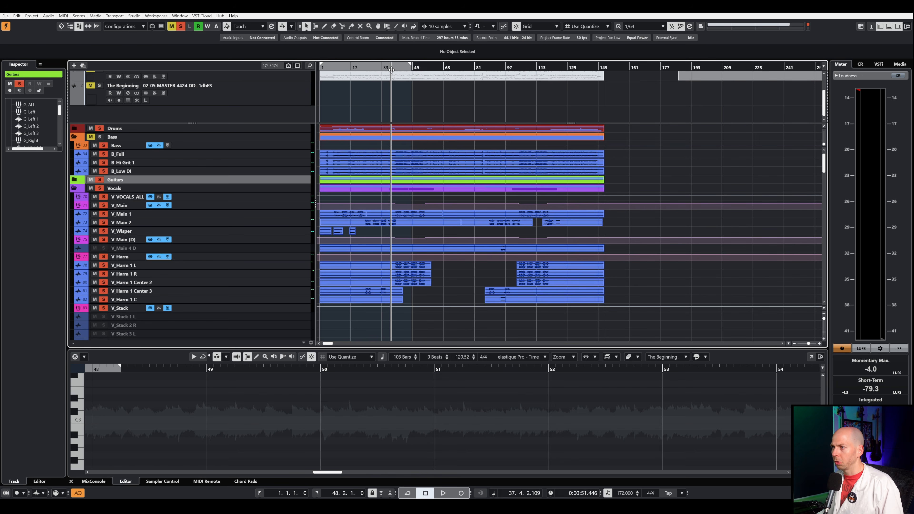
key("space")
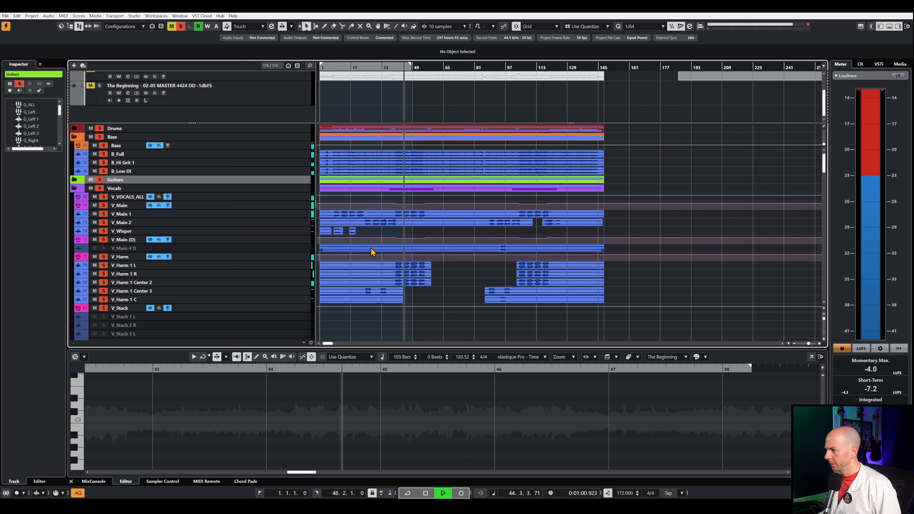
key("space")
Go to the Production tracks, audition them soloed from about bar 24, and select P_Efx.
scroll(414, 270, "down", 15)
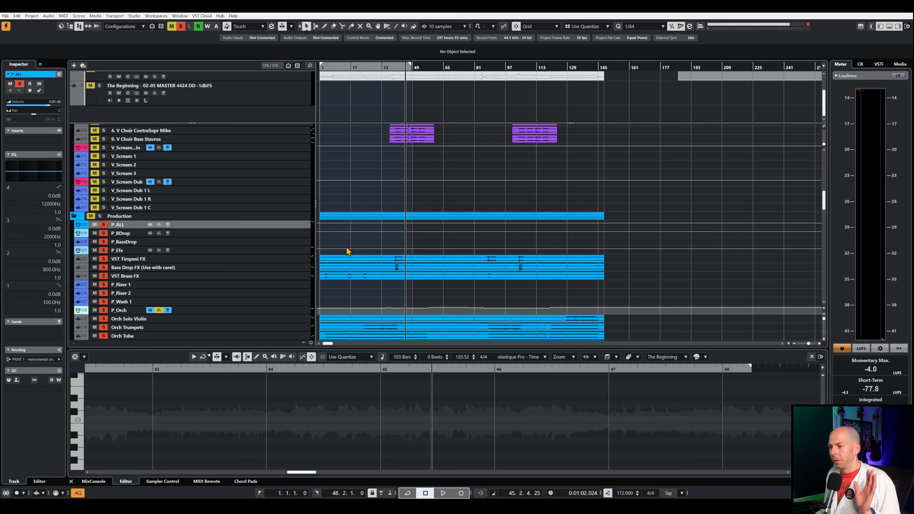
scroll(398, 252, "down", 2)
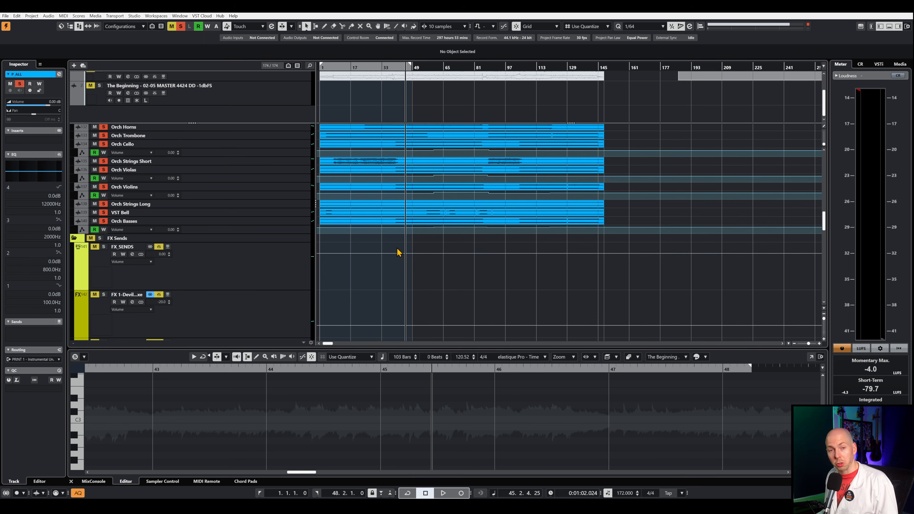
scroll(398, 252, "up", 6)
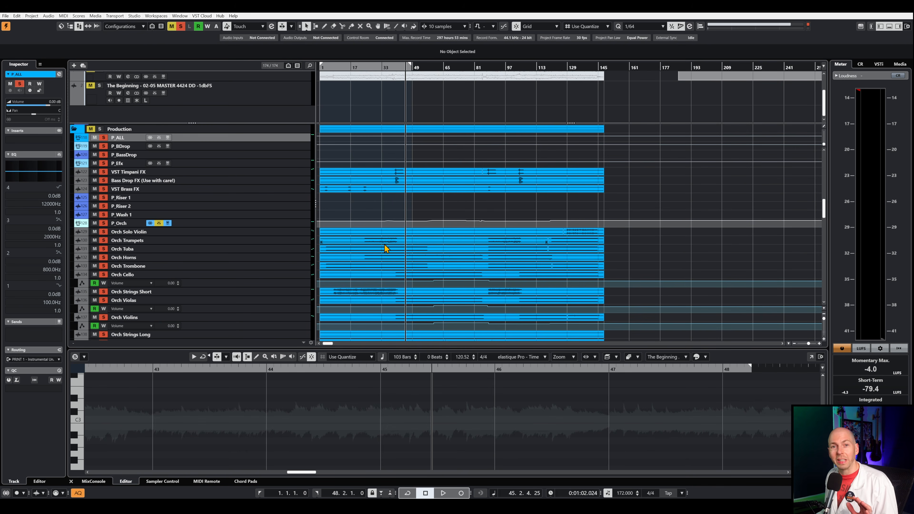
left_click(365, 68)
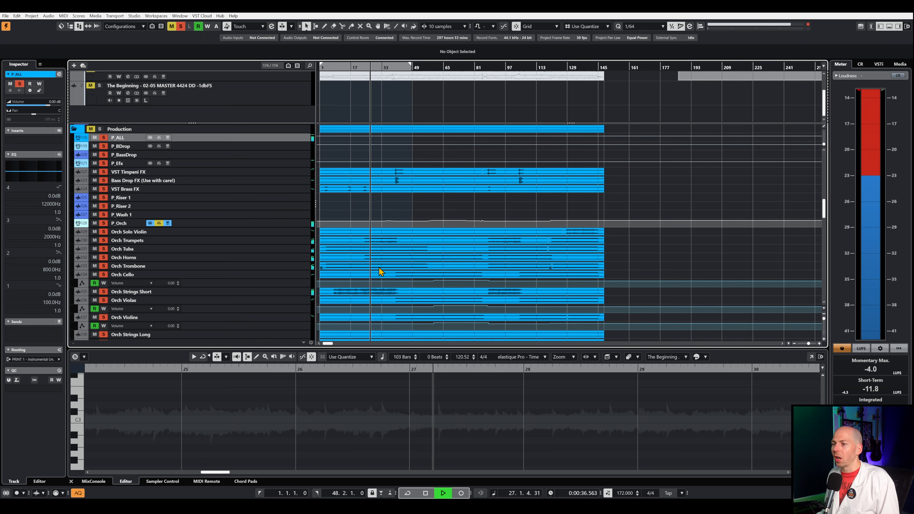
left_click(123, 163)
key("space")
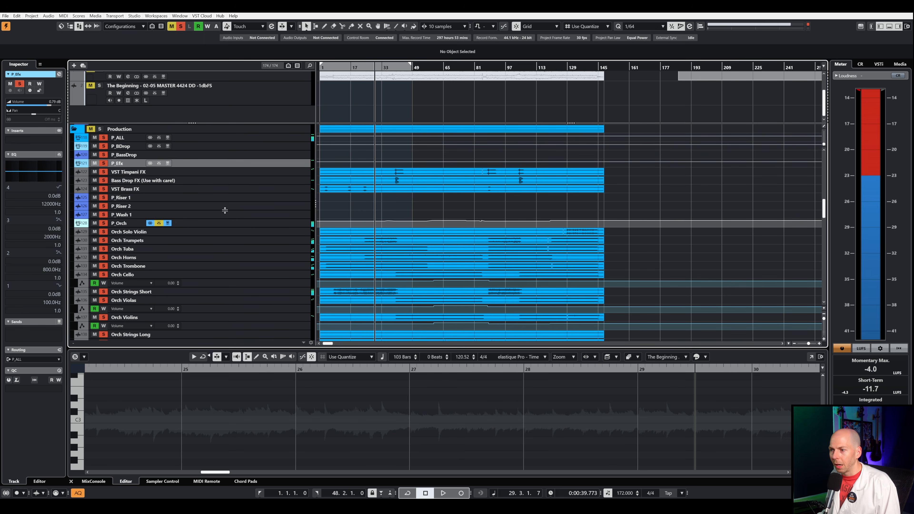
Clear all solos, select P_ALL, open its enlarged channel EQ curve and start playback.
scroll(251, 188, "up", 3)
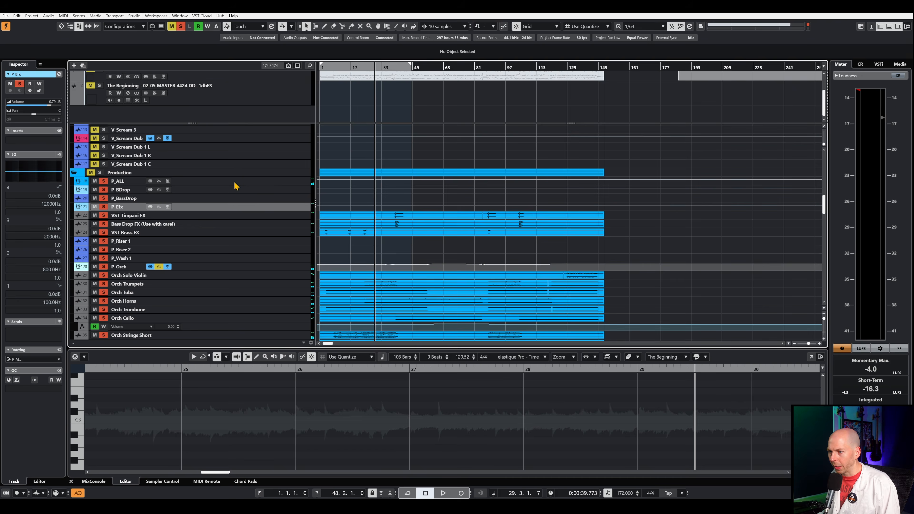
scroll(232, 188, "up", 10)
left_click(181, 26)
scroll(254, 197, "down", 12)
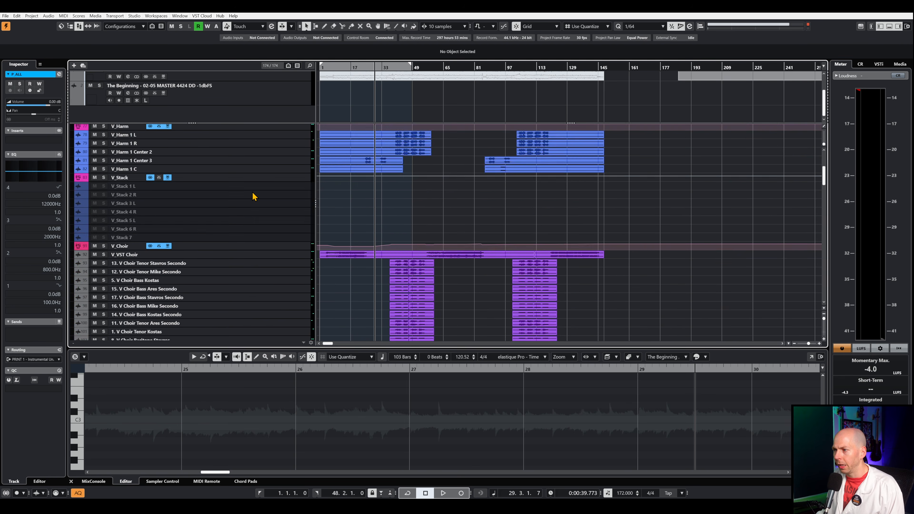
left_click(41, 170)
key("space")
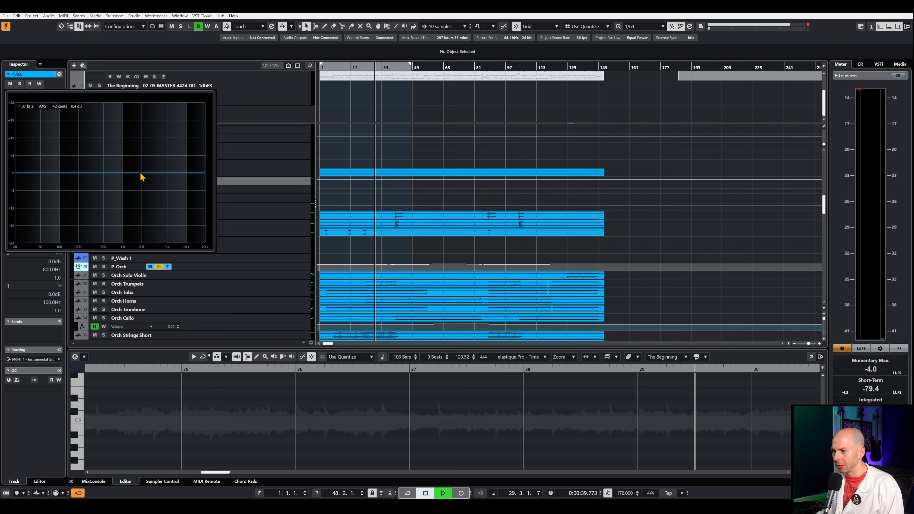
Sweep P_ALL's EQ bands 3 and 2 boosted, settling on cuts of 3.5 dB at 679 Hz and 3.3 dB at 222 Hz.
left_click_drag(140, 174, 125, 122)
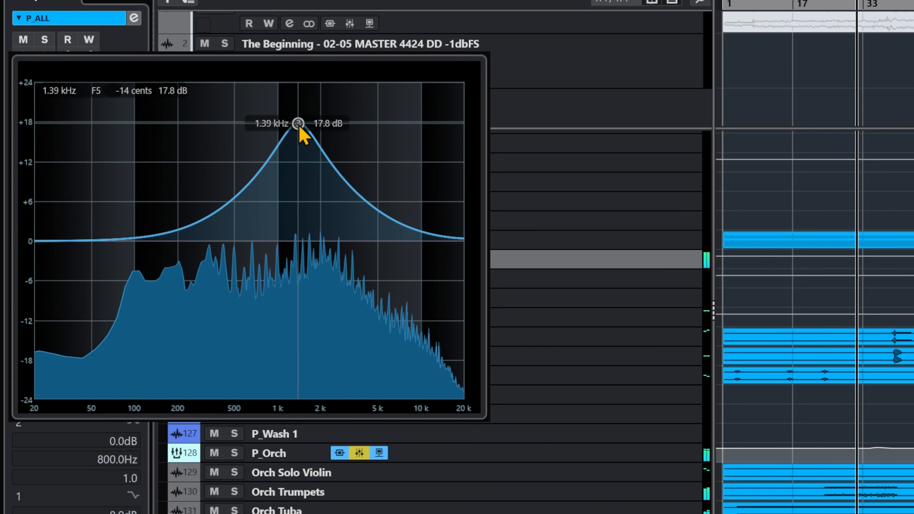
left_click_drag(283, 124, 254, 265)
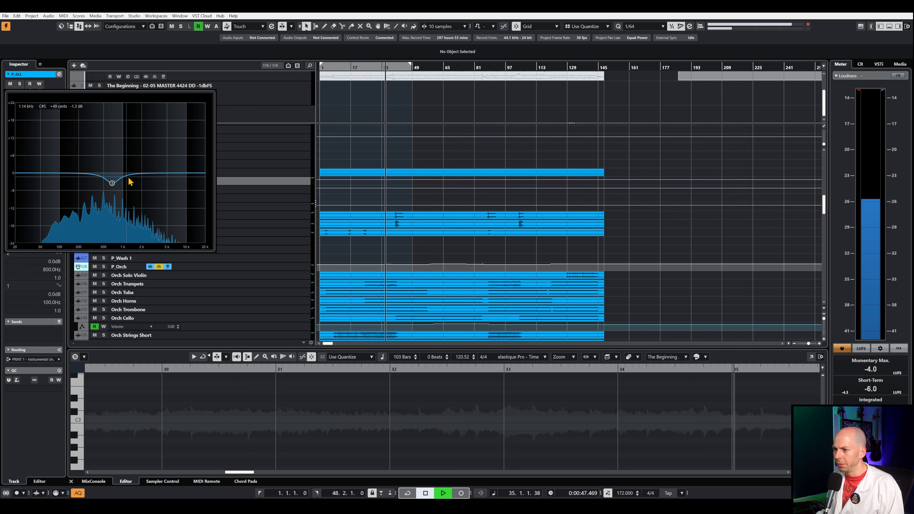
left_click_drag(130, 182, 82, 129)
left_click_drag(189, 145, 187, 264)
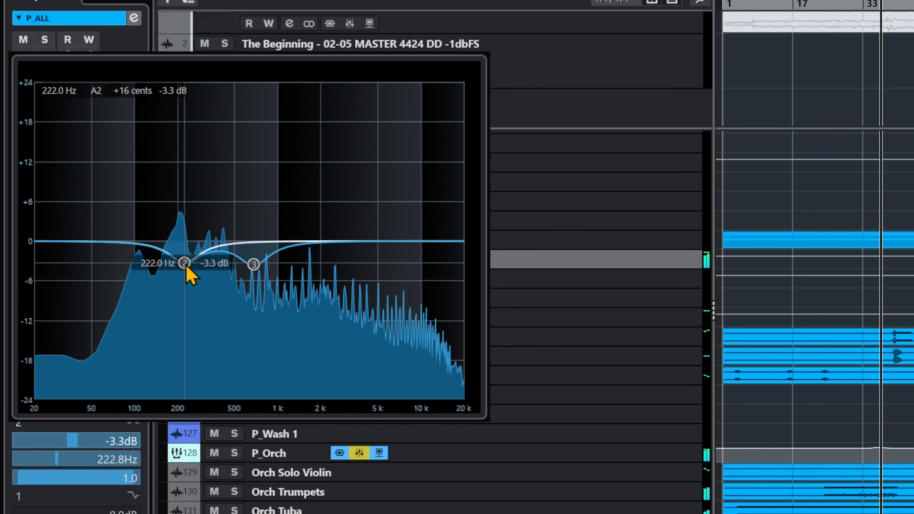
Set P_ALL's EQ band 1 to -9.3 dB at 49.5 Hz and band 4 to +0.9 dB at 8073 Hz with a different filter type.
left_click_drag(90, 255, 91, 303)
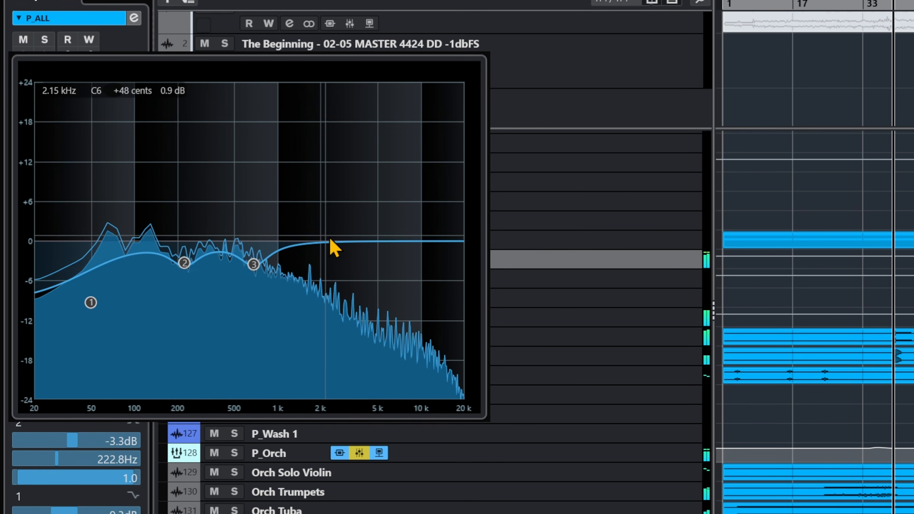
left_click(408, 237)
key("space")
left_click(276, 47)
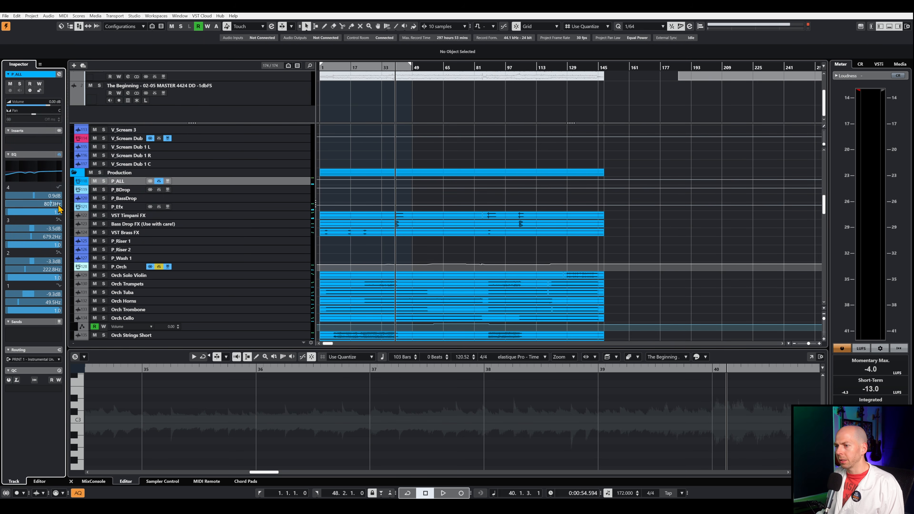
left_click(59, 187)
left_click(69, 190)
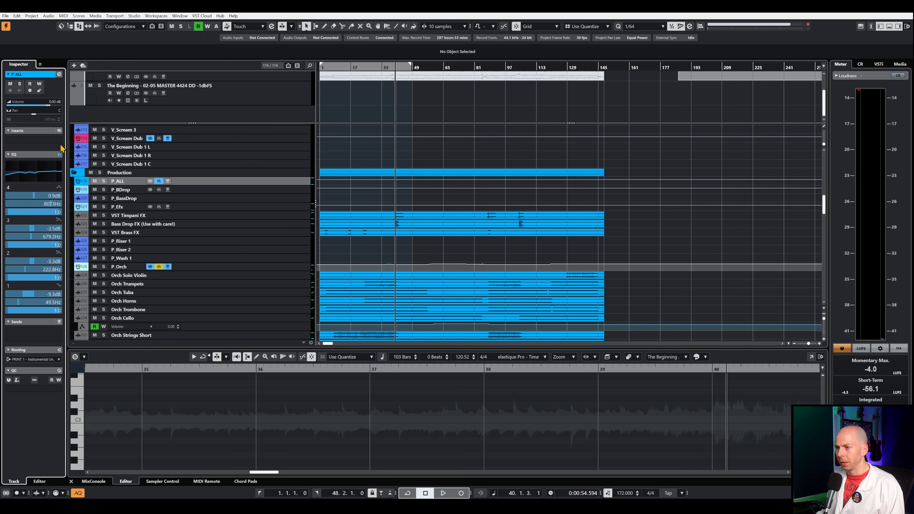
left_click(58, 74)
right_click(86, 93)
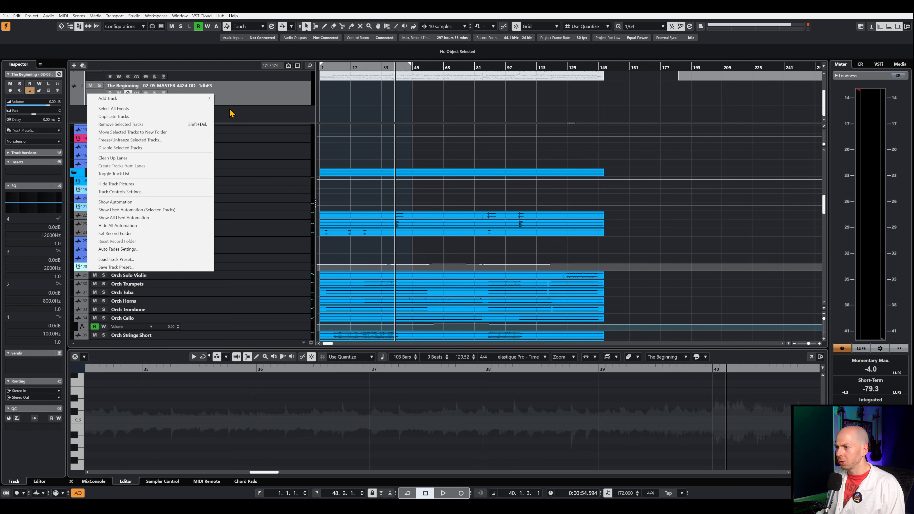
left_click(288, 223)
left_click(134, 181)
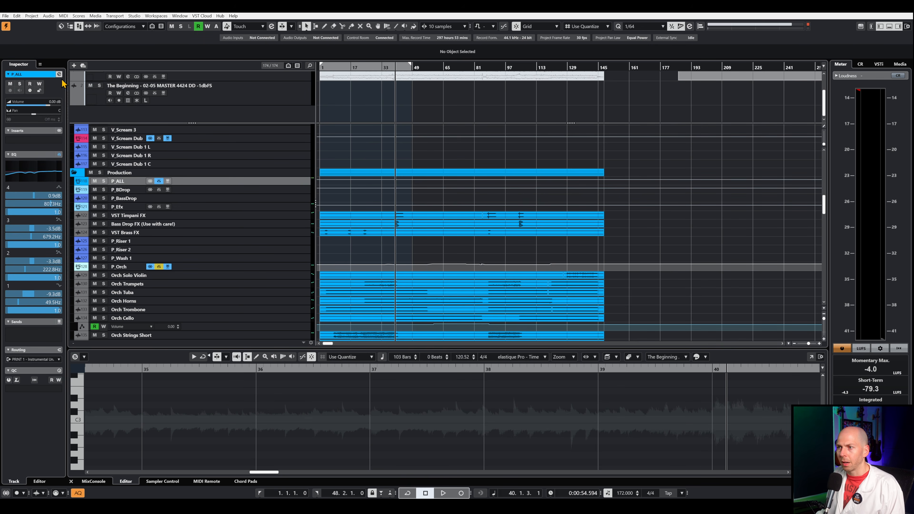
Open P_ALL's channel settings and sweep EQ band 4 boosted by about 10 dB, settling on -6.5 dB at 4115 Hz.
left_click(59, 75)
left_click_drag(455, 297, 413, 280)
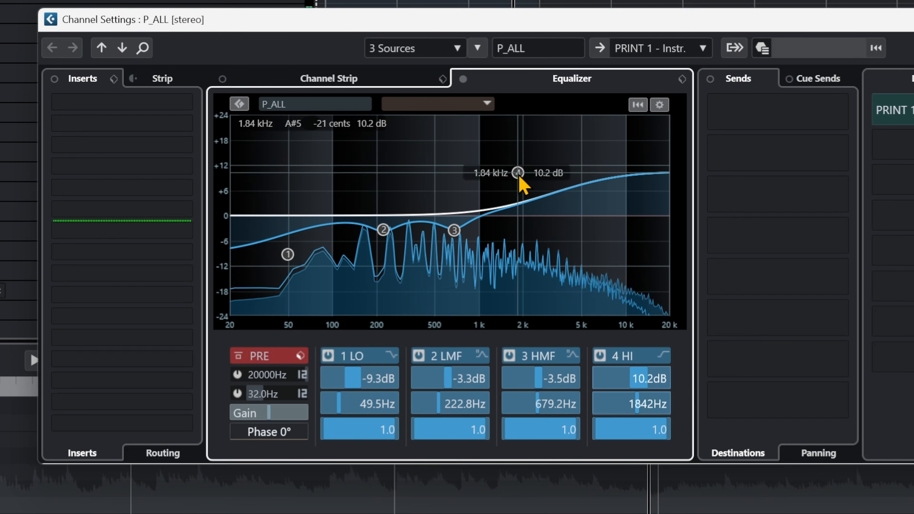
left_click_drag(520, 177, 571, 251)
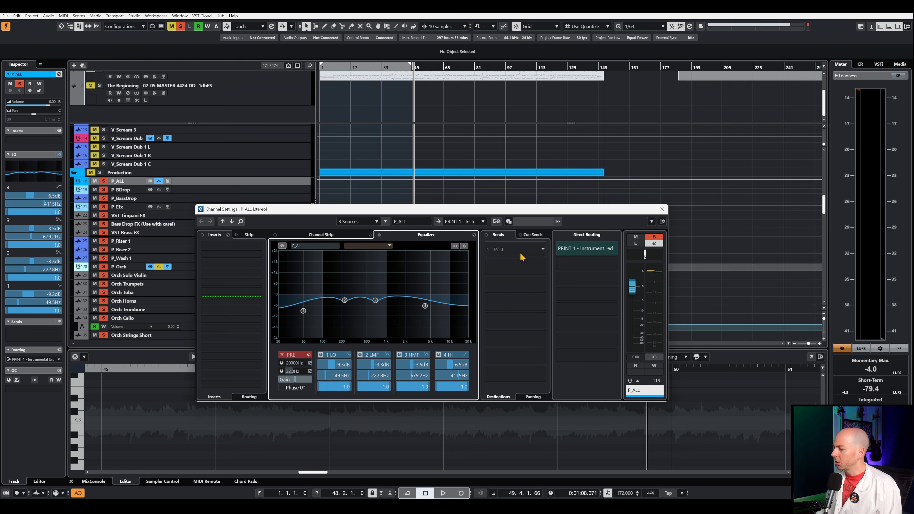
Find the Waves Curves Resolve Stereo plugin and load it in P_ALL's third insert slot.
left_click(238, 265)
type("wav")
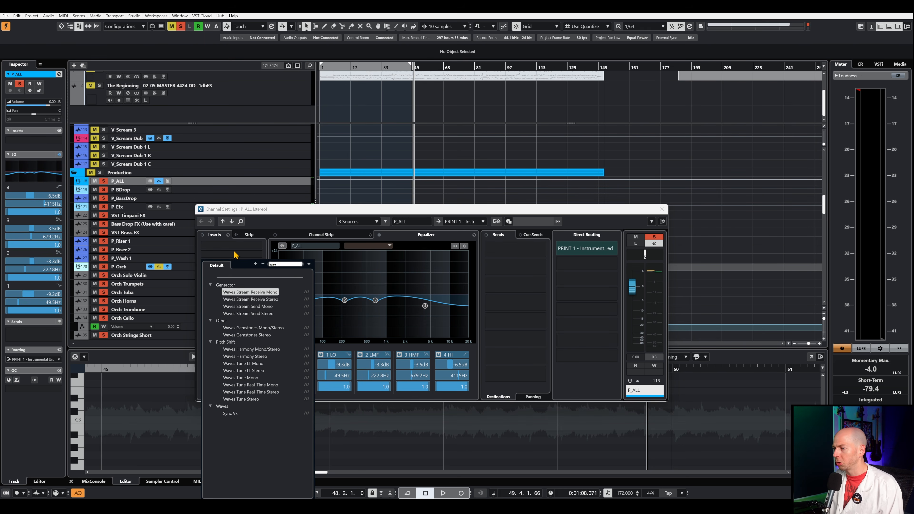
type("es re")
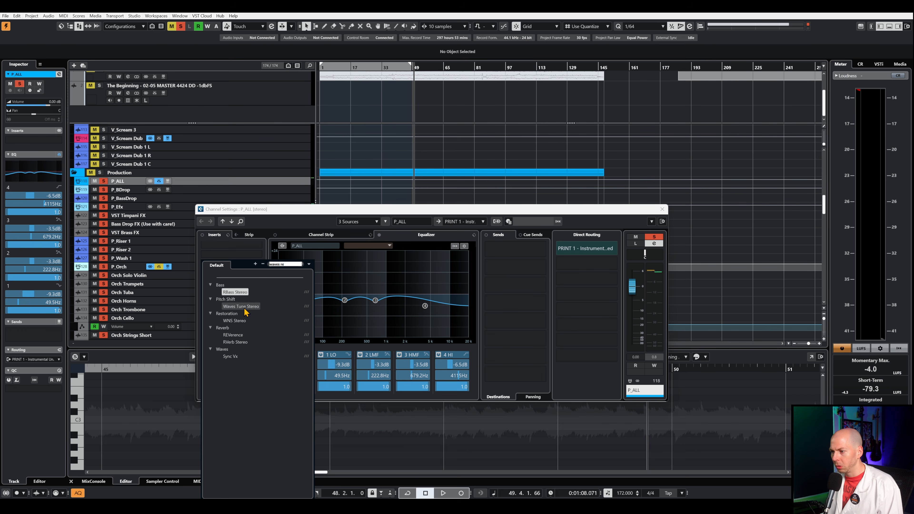
key("BackSpace")
key("BackSpace")
key("BackSpace")
key("BackSpace")
key("BackSpace")
key("BackSpace")
key("BackSpace")
key("BackSpace")
type("curve")
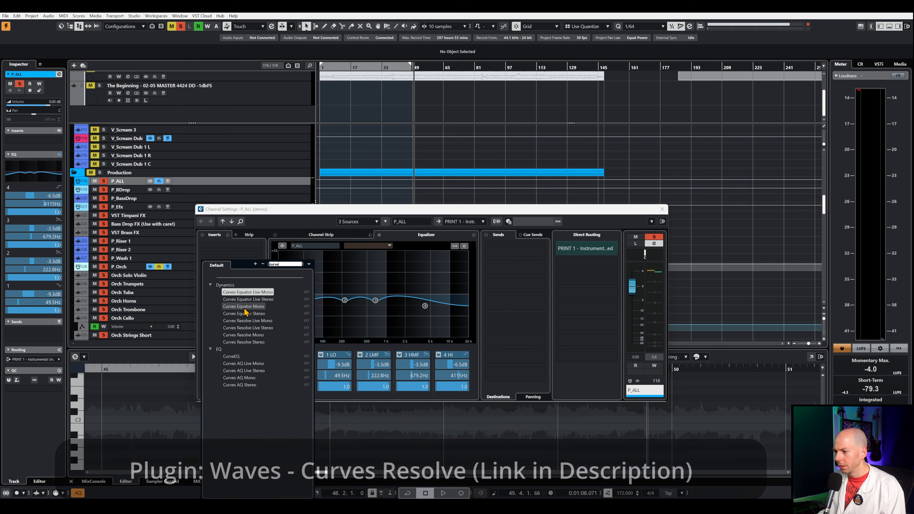
left_click(265, 343)
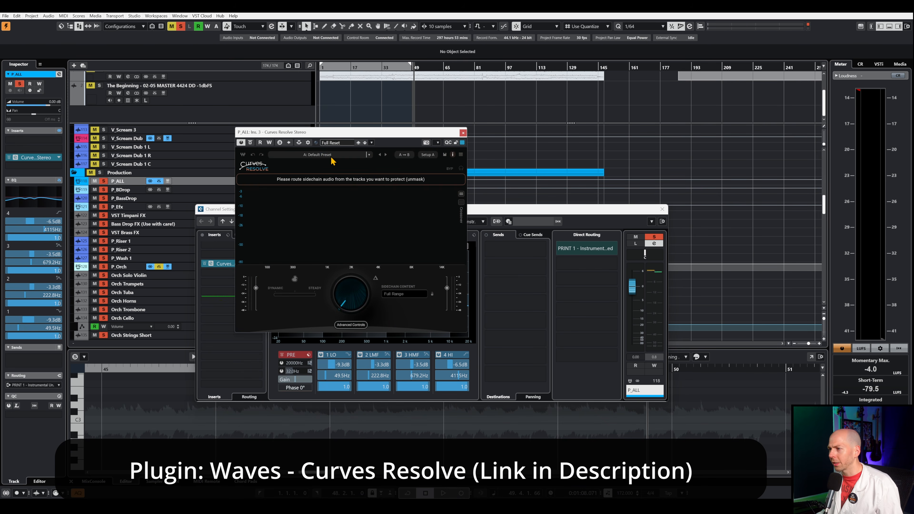
Enable side-chaining on Curves Resolve and add V_VOCALS_ALL and the Bass group as side-chain sources.
left_click(299, 142)
left_click(308, 144)
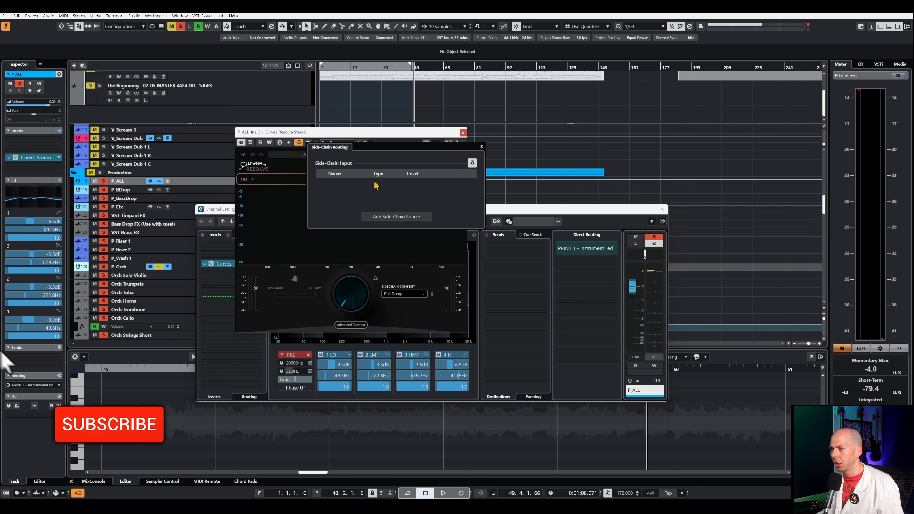
left_click(395, 217)
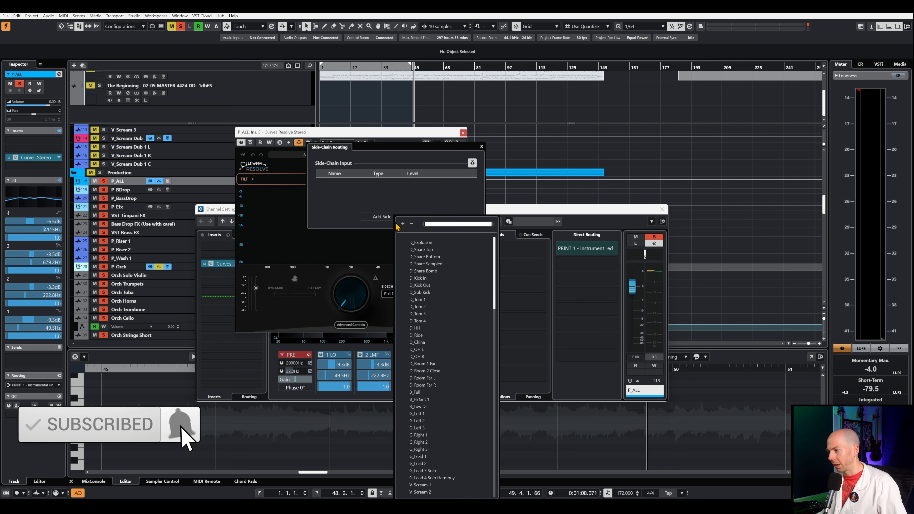
type("vocal")
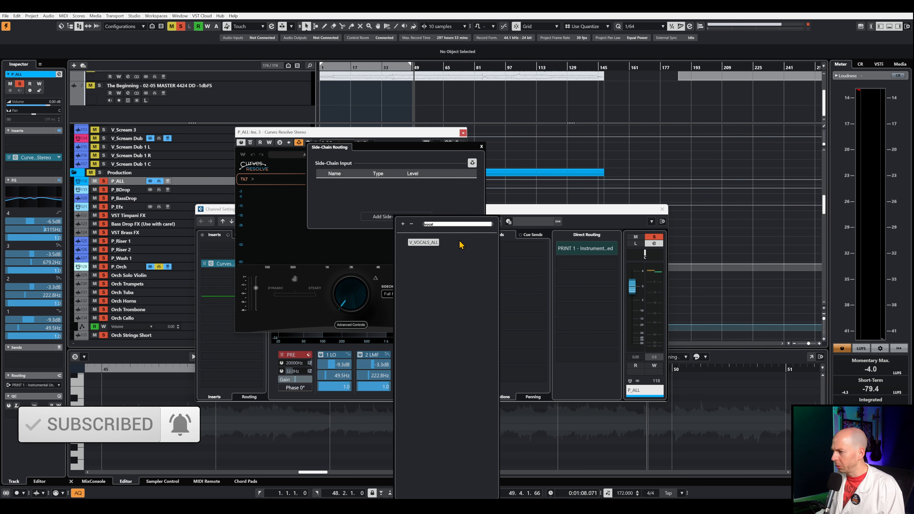
left_click(430, 243)
left_click(402, 218)
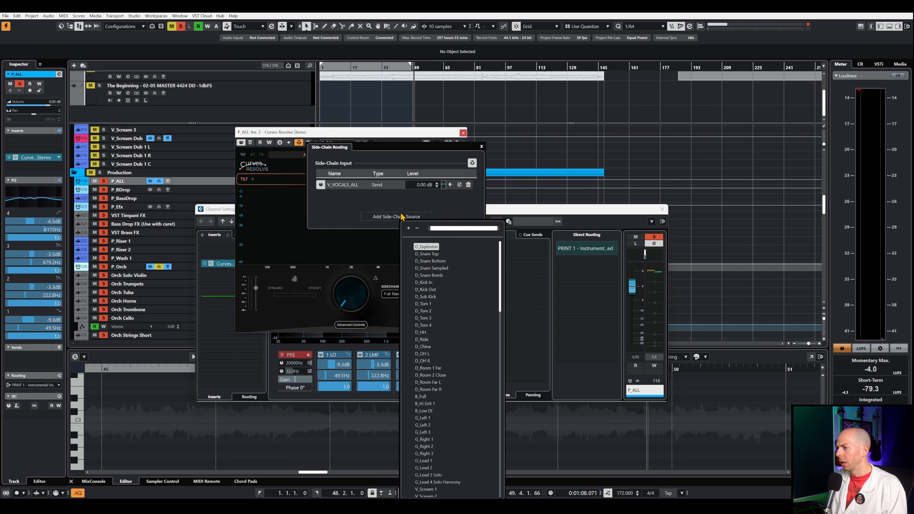
type("bass")
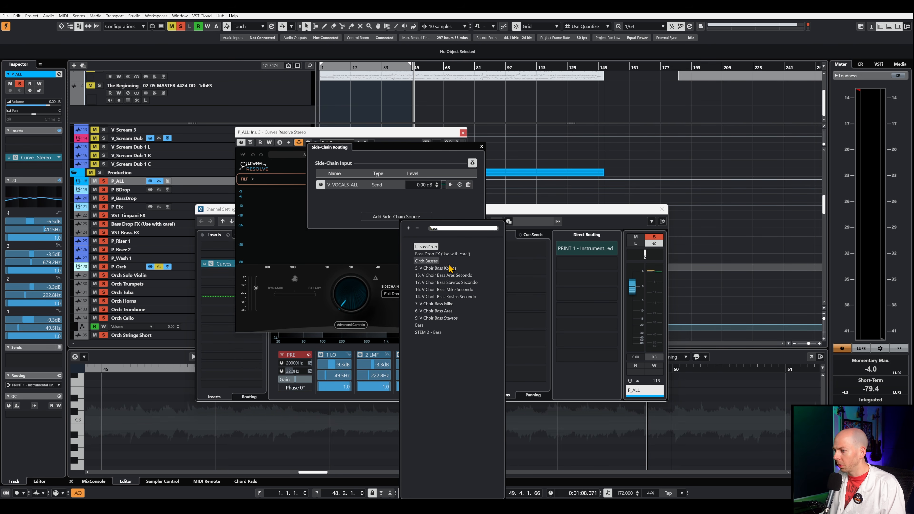
left_click(425, 328)
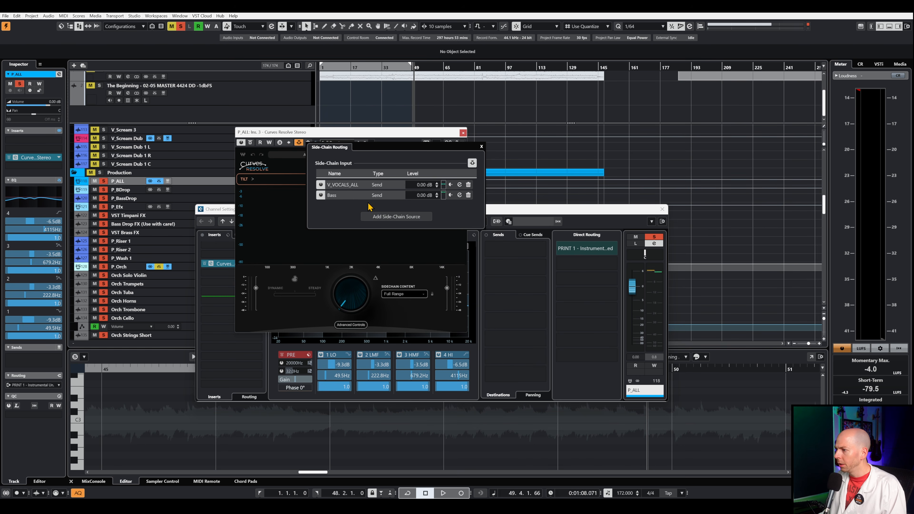
Add D_Kick and D_Snare as further side-chain sources and close the side-chain routing.
left_click(381, 217)
type("kick")
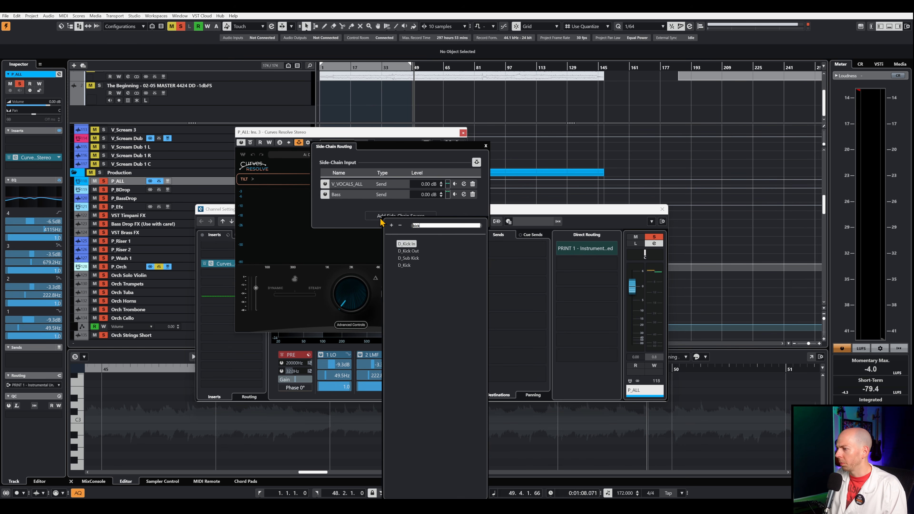
left_click(409, 266)
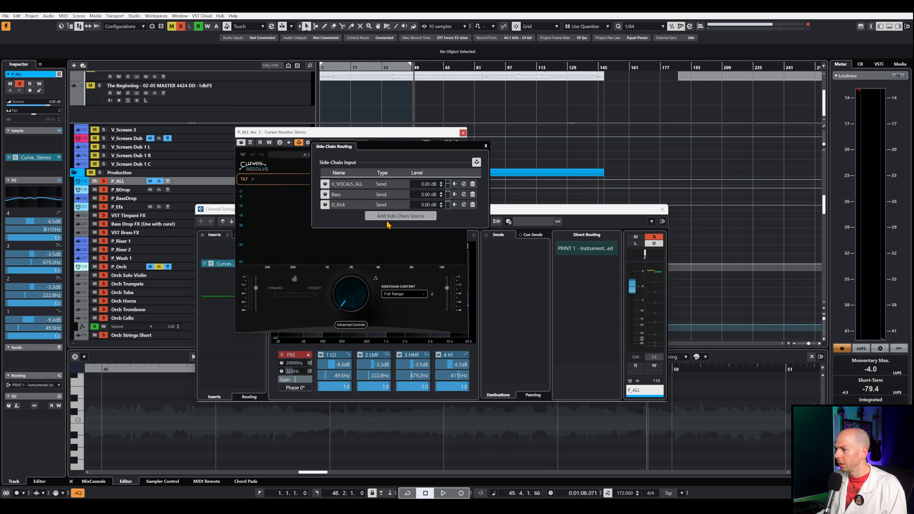
left_click(401, 215)
type("snare")
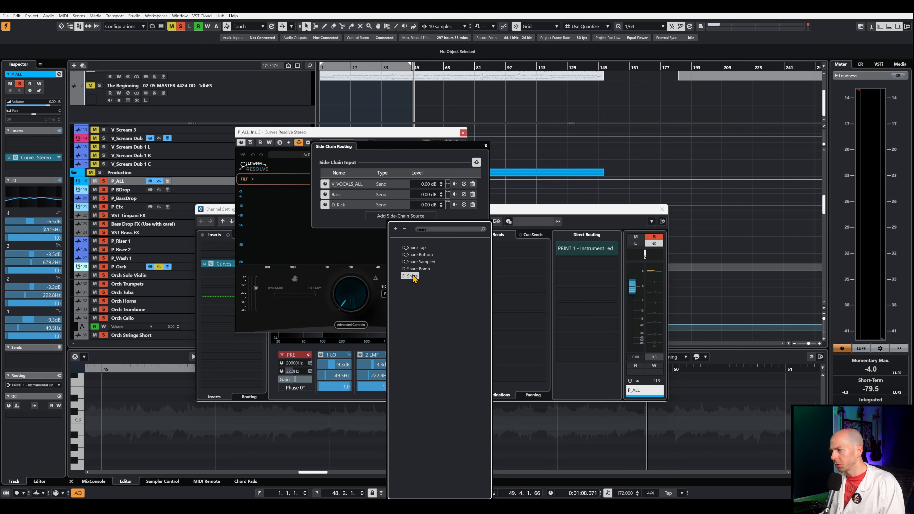
left_click(411, 276)
left_click(486, 145)
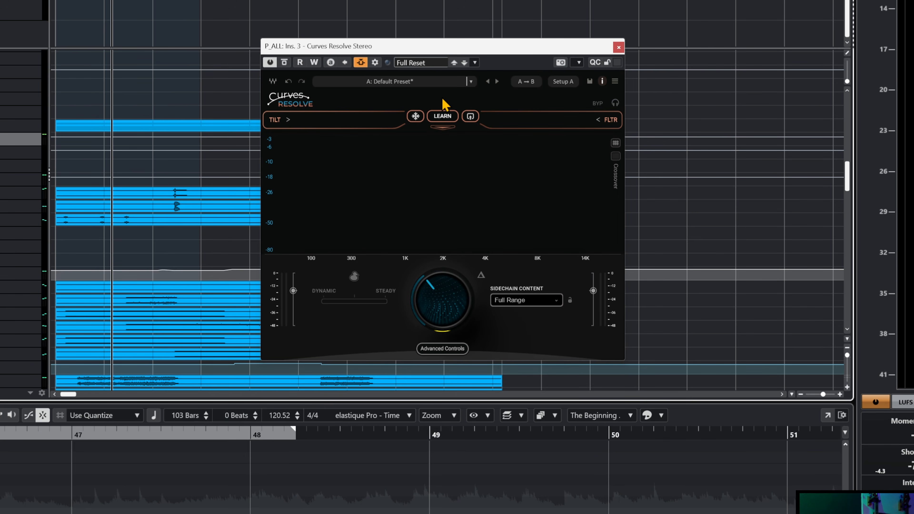
Run Curves Resolve's Learn function on the side-chain signal while the song plays.
left_click(442, 116)
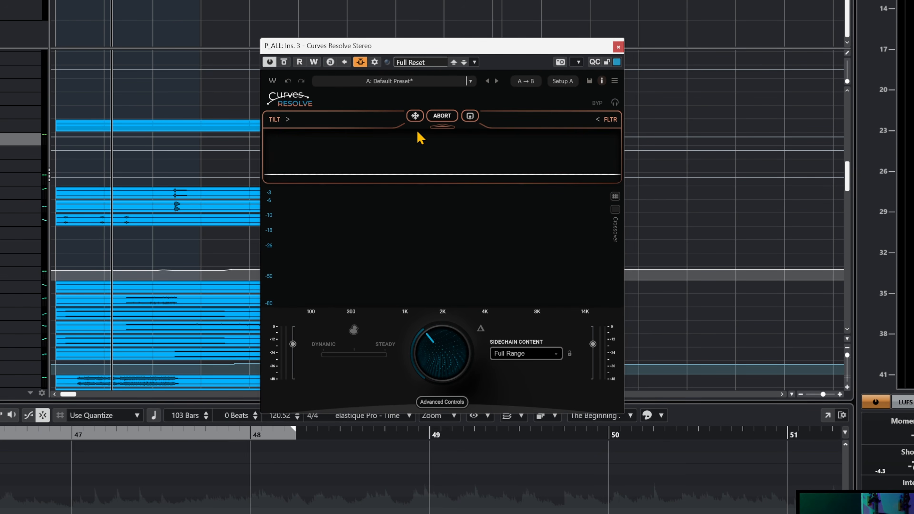
key("space")
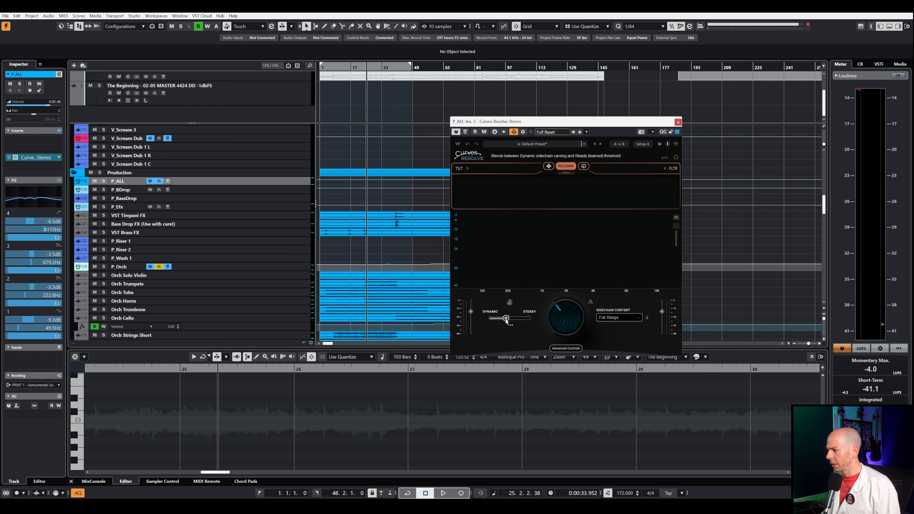
Try a 22% Dynamic/Steady blend and a lower carving intensity, keeping the side-chain content at Full Range.
left_click_drag(506, 318, 519, 318)
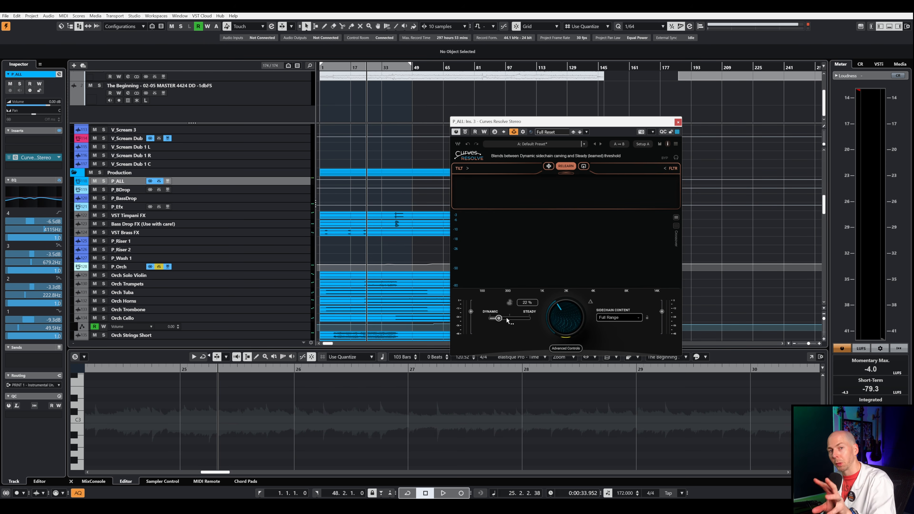
left_click(624, 317)
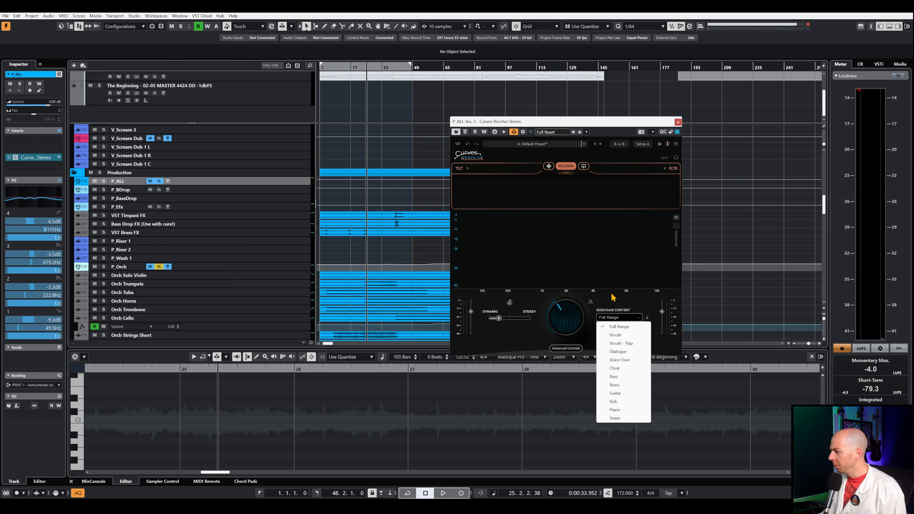
left_click(614, 319)
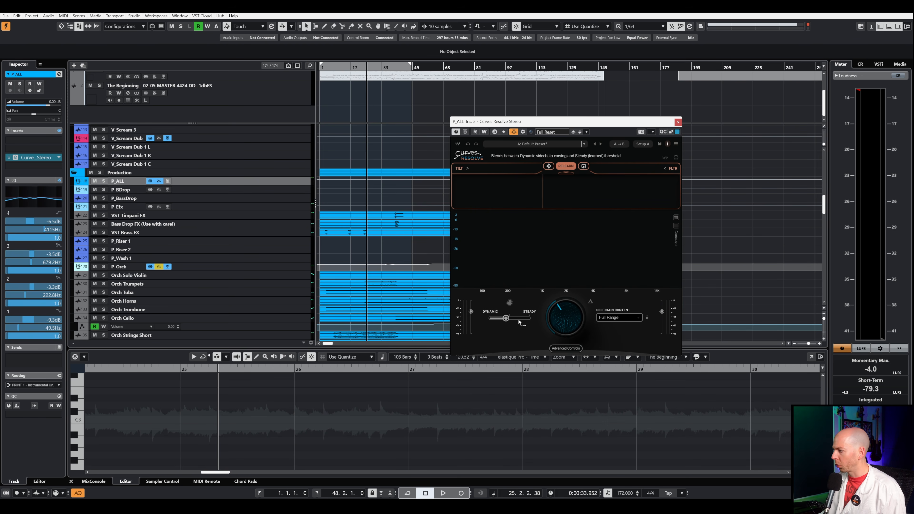
left_click_drag(566, 316, 566, 344)
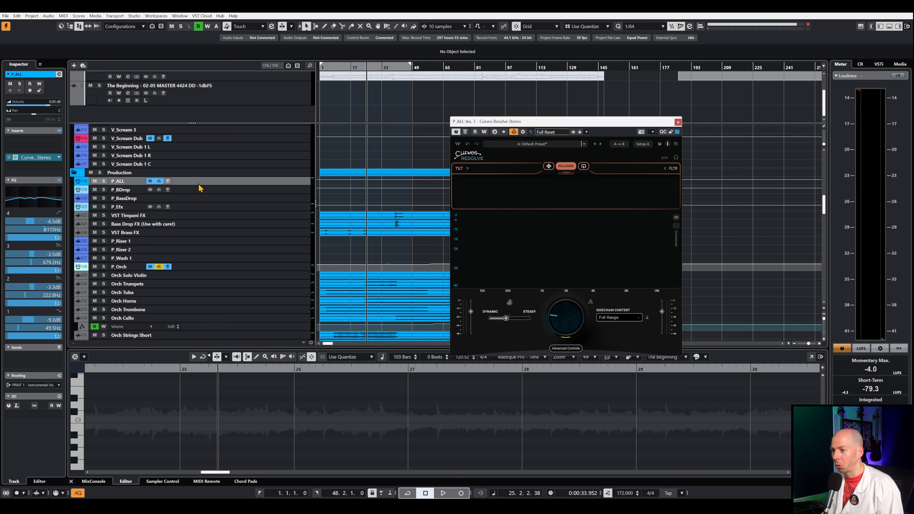
Audition Curves Resolve during playback with the carving intensity at maximum and at 87.
key("s")
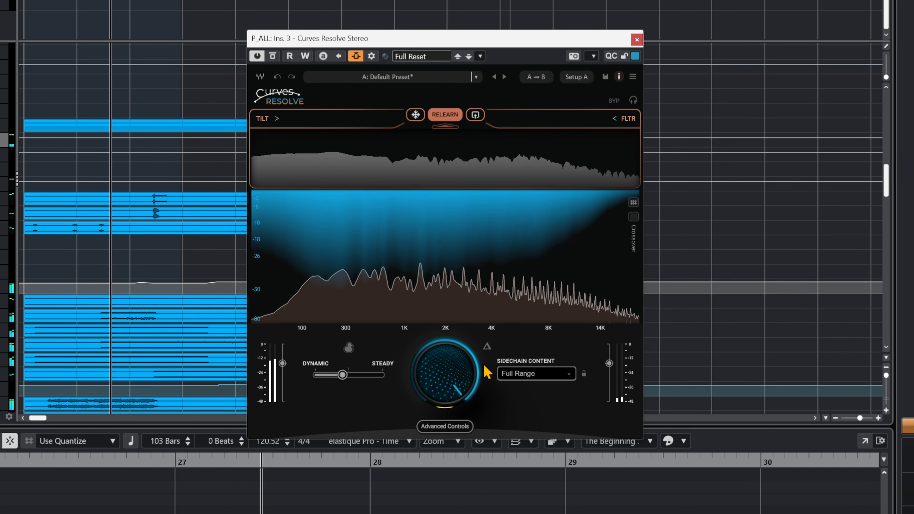
left_click_drag(479, 373, 444, 364)
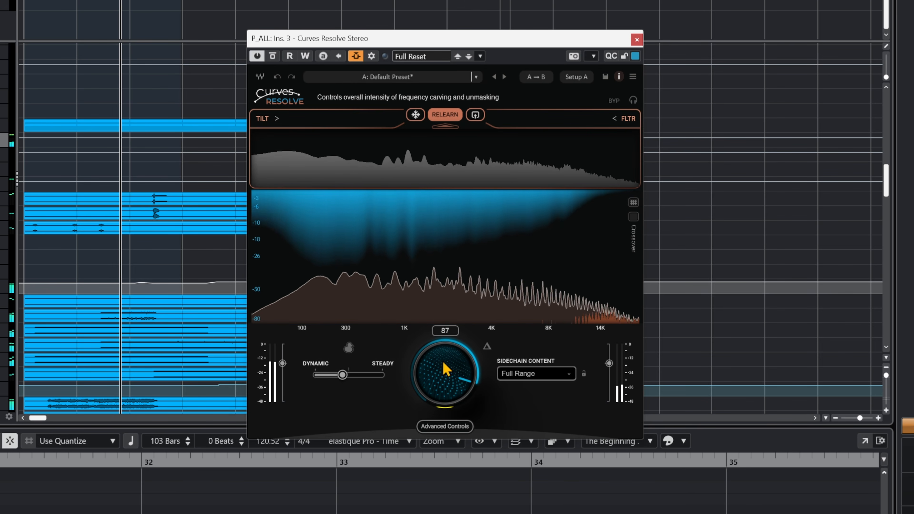
key("space")
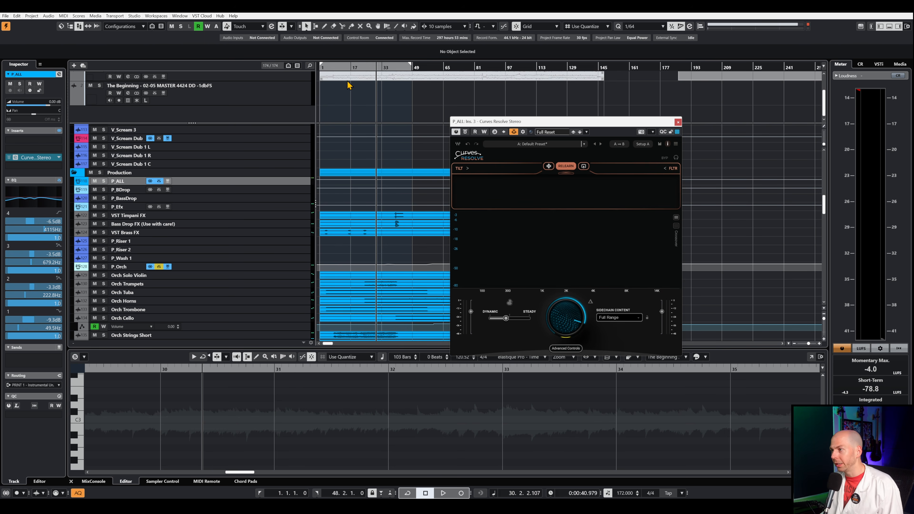
Play from about bar 15 and adjust Curves Resolve's carving intensity, trying 52 and settling on about 40.
left_click(347, 69)
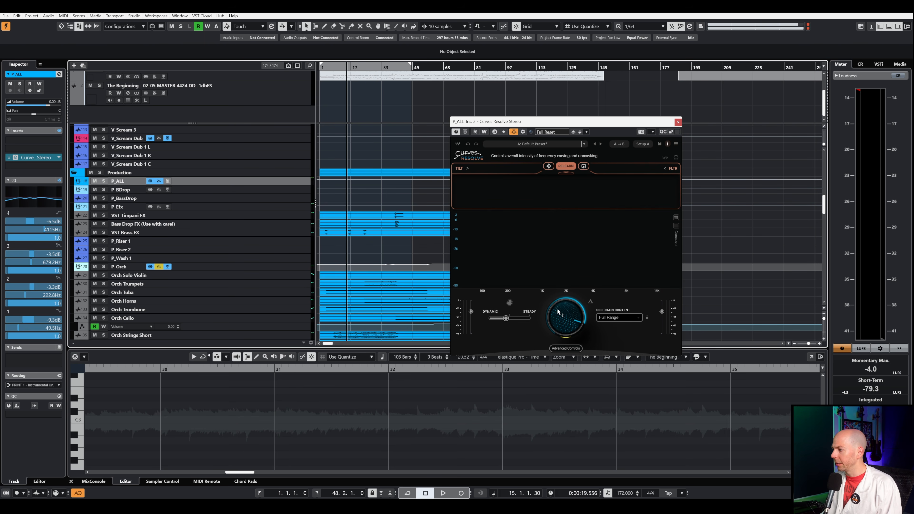
left_click_drag(557, 312, 557, 357)
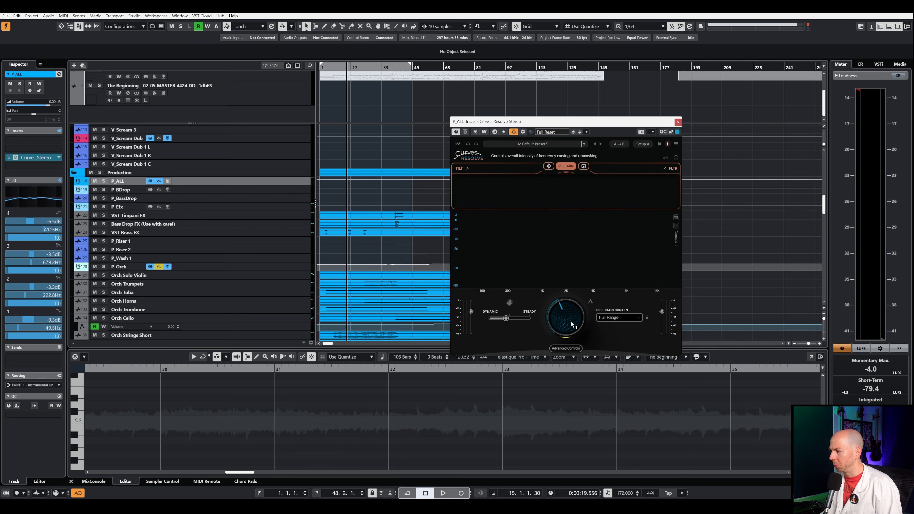
key("space")
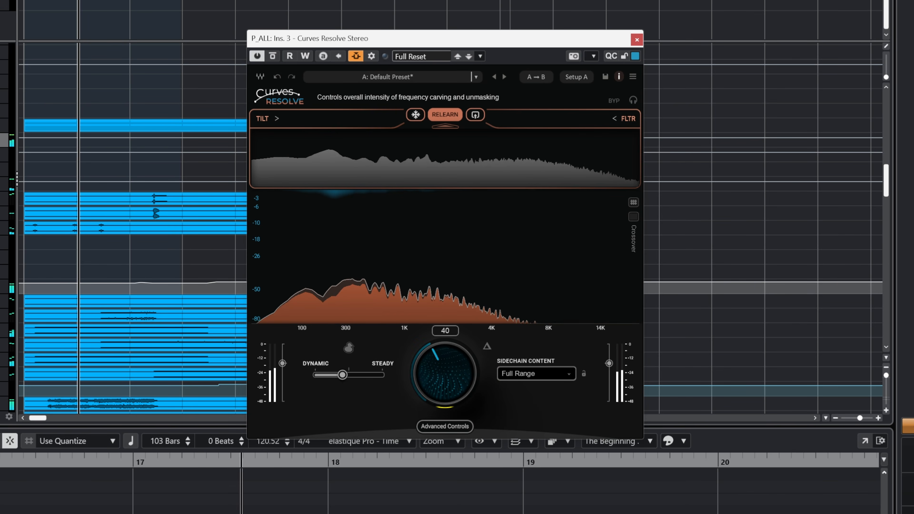
mouse_move(445, 373)
left_mouse_down()
mouse_move(445, 353)
mouse_move(453, 371)
left_mouse_up()
key("space")
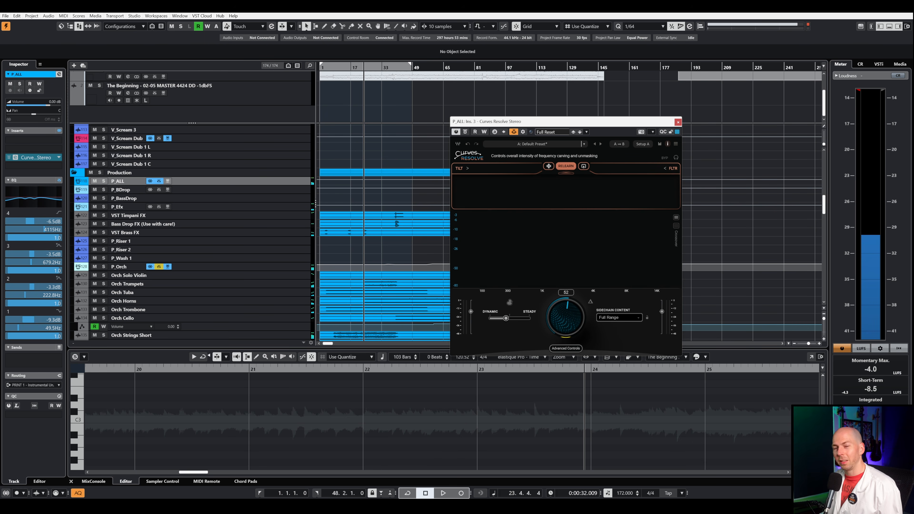
left_click_drag(566, 317, 565, 320)
key("space")
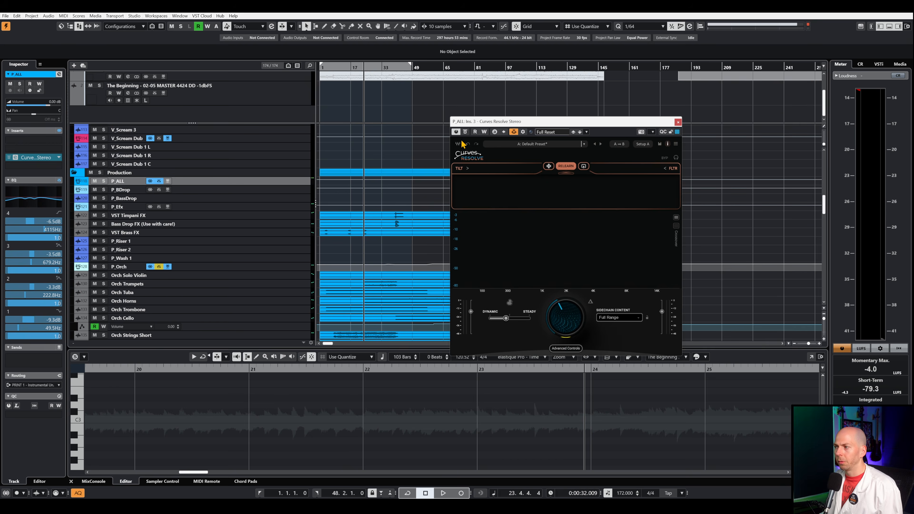
Compare the mix with Curves Resolve bypassed and active during playback, leave it active and close the plugin window.
left_click(465, 132)
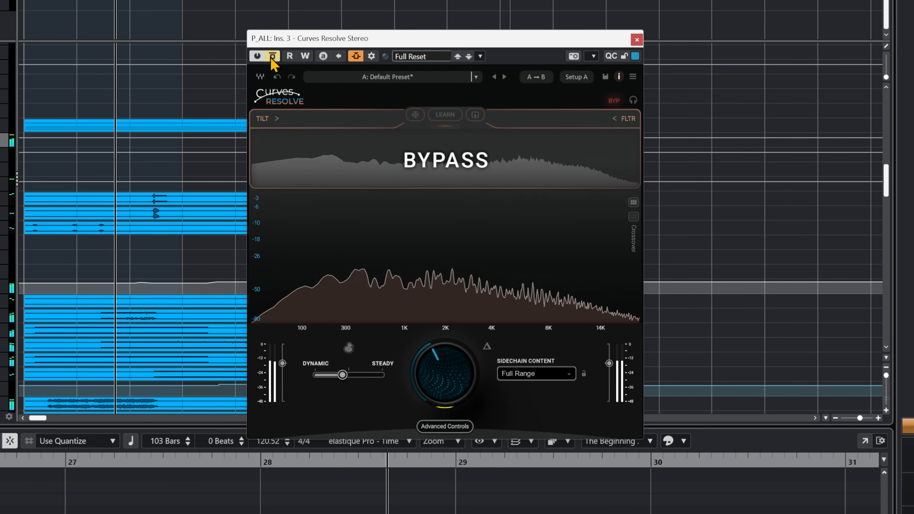
left_click(272, 57)
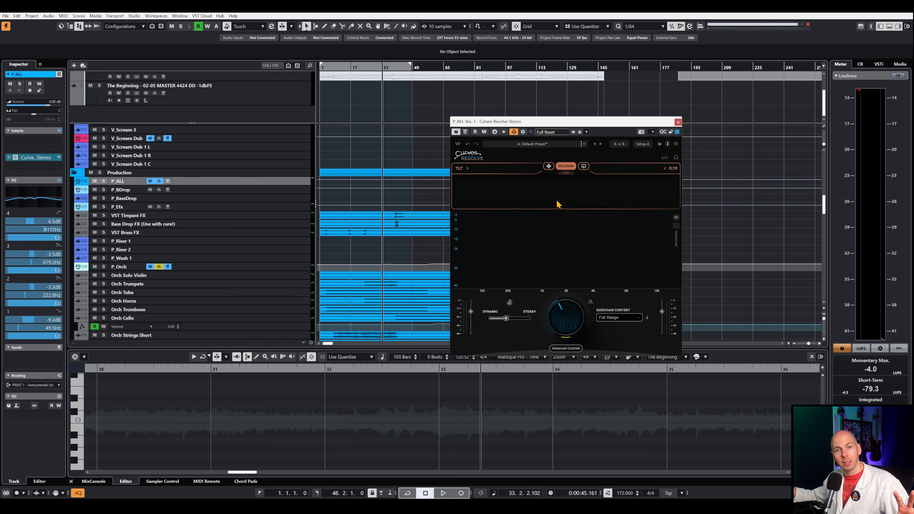
key("ctrl+w")
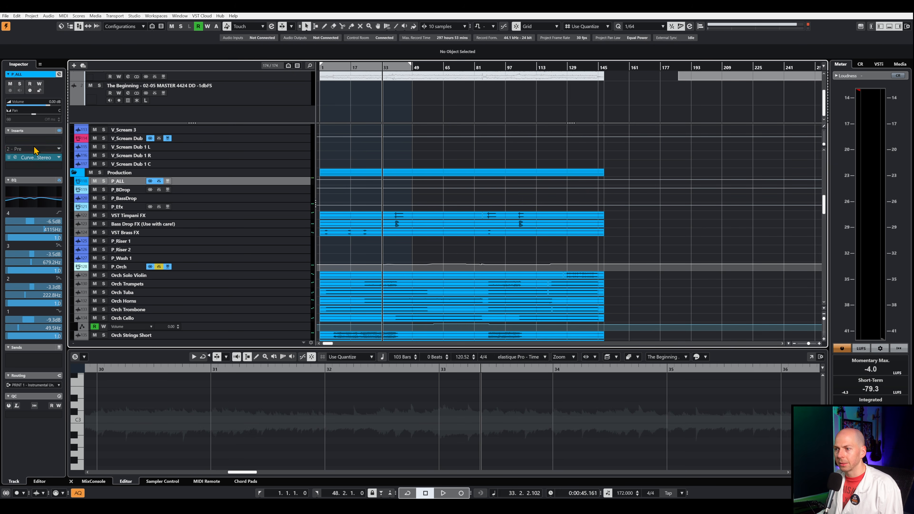
Insert Trackspacer 2.5 ahead of Curves Resolve on the P_ALL group, inspect its side-chain routing and close the plugin windows.
left_click(35, 150)
type("trac")
left_click(42, 248)
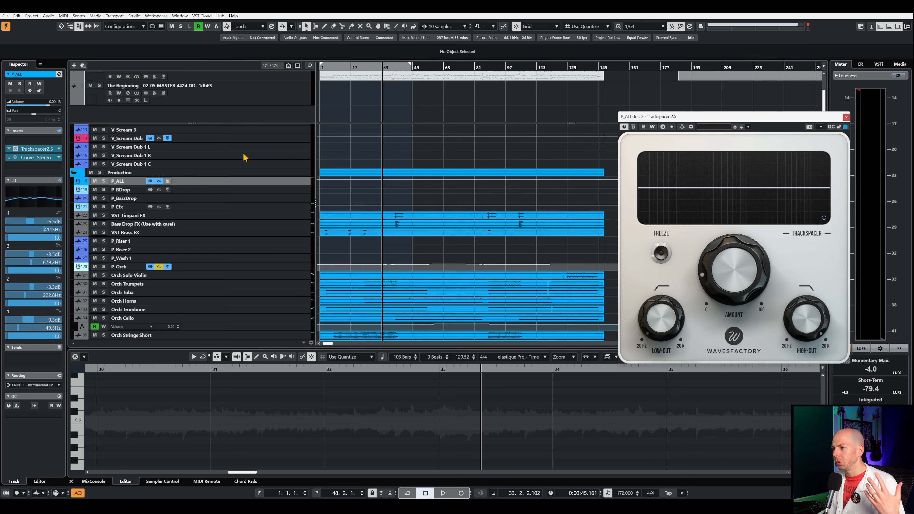
left_click_drag(800, 124, 602, 120)
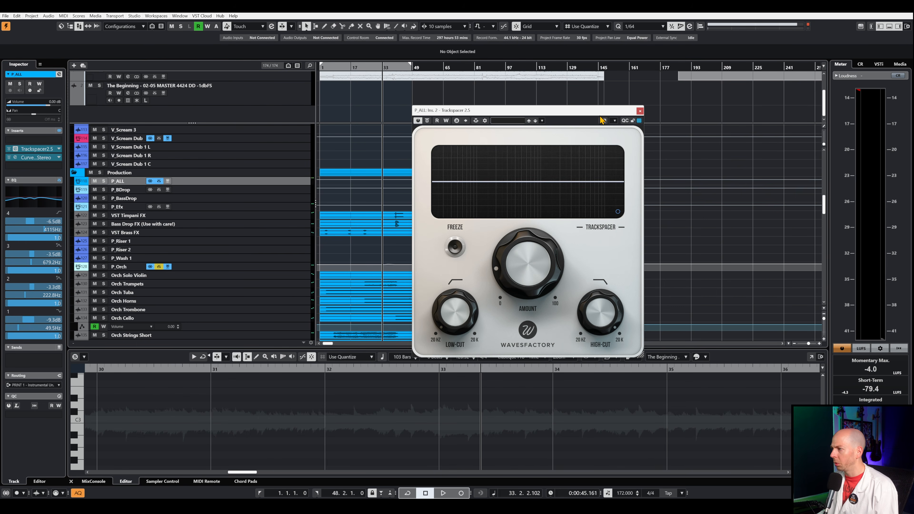
left_click(476, 121)
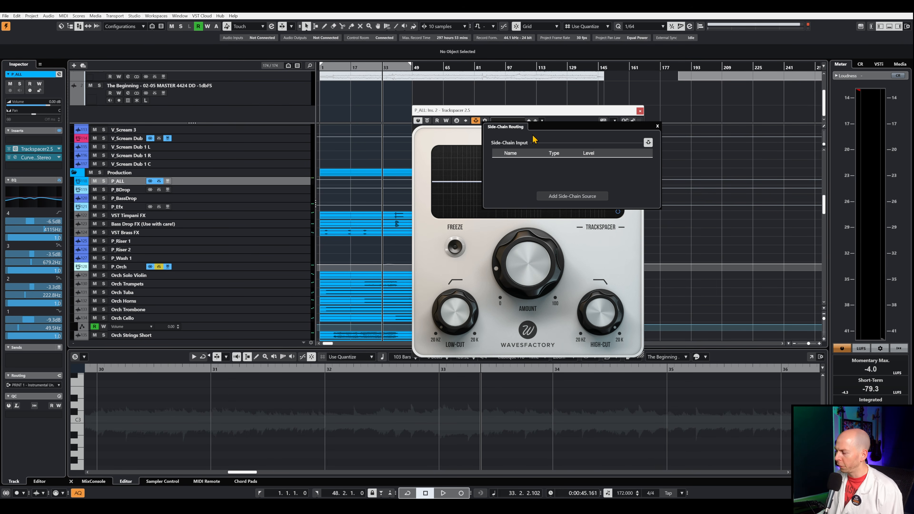
left_click(657, 126)
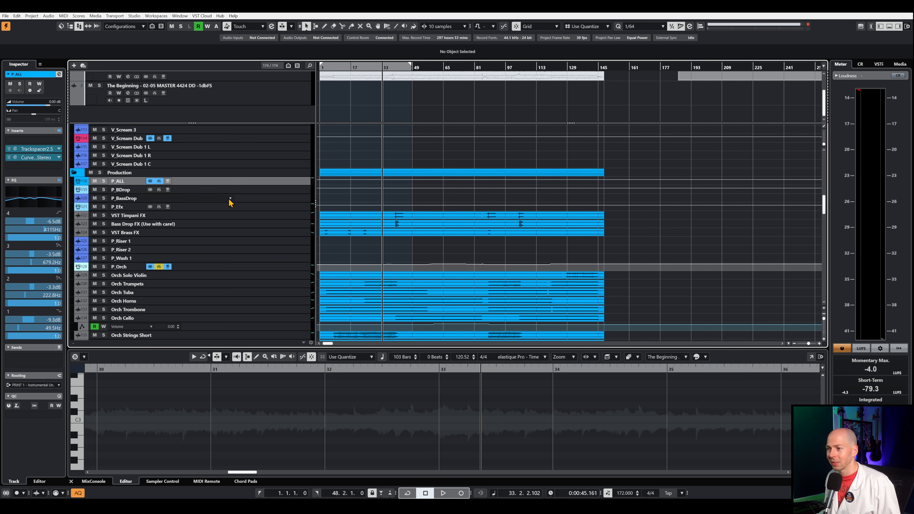
left_click(11, 204)
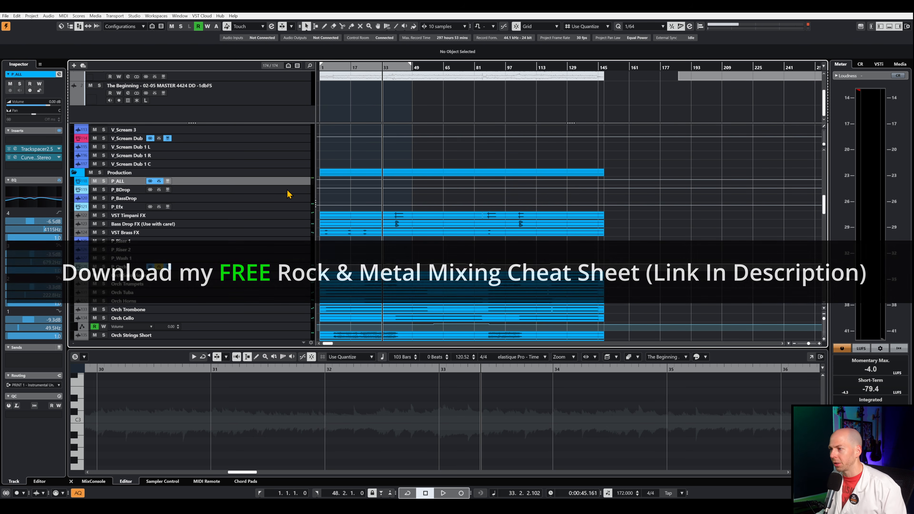
Solo the FX 7-LexHall reverb return and raise its volume to 6.02 dB.
scroll(526, 237, "down", 10)
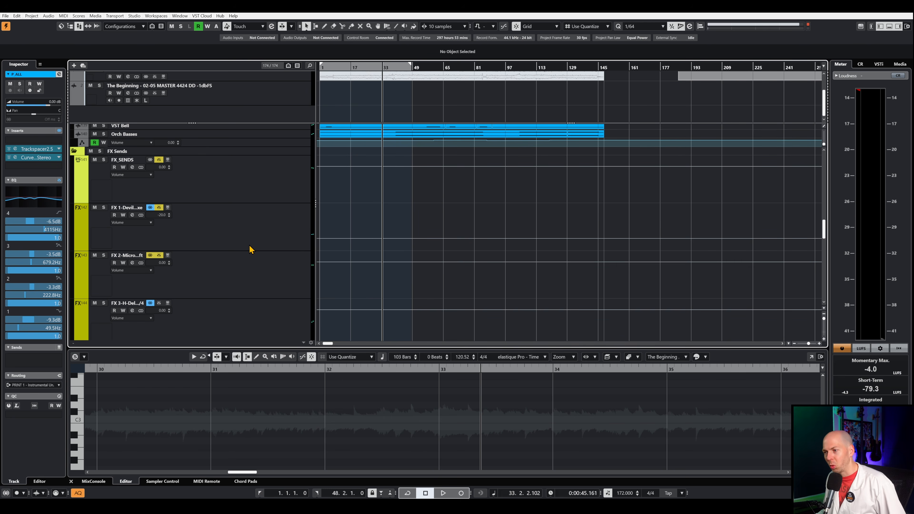
scroll(279, 307, "up", 3)
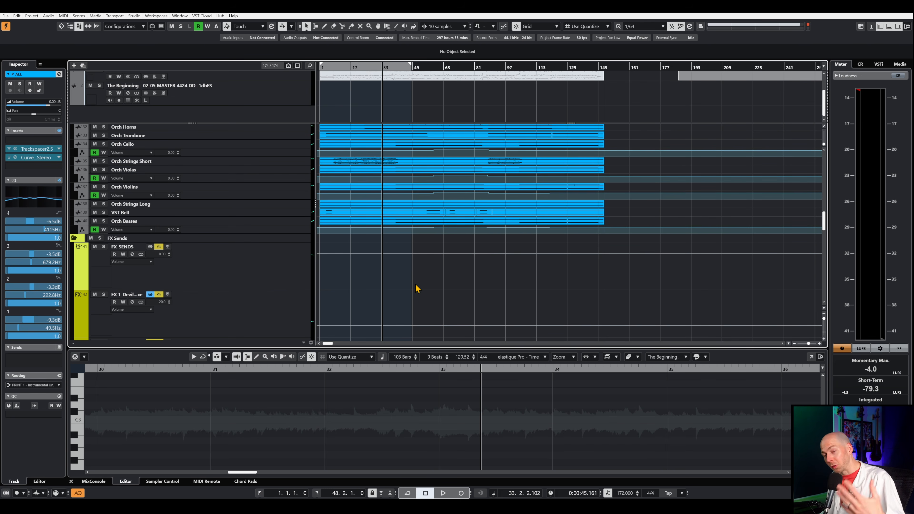
scroll(415, 298, "down", 6)
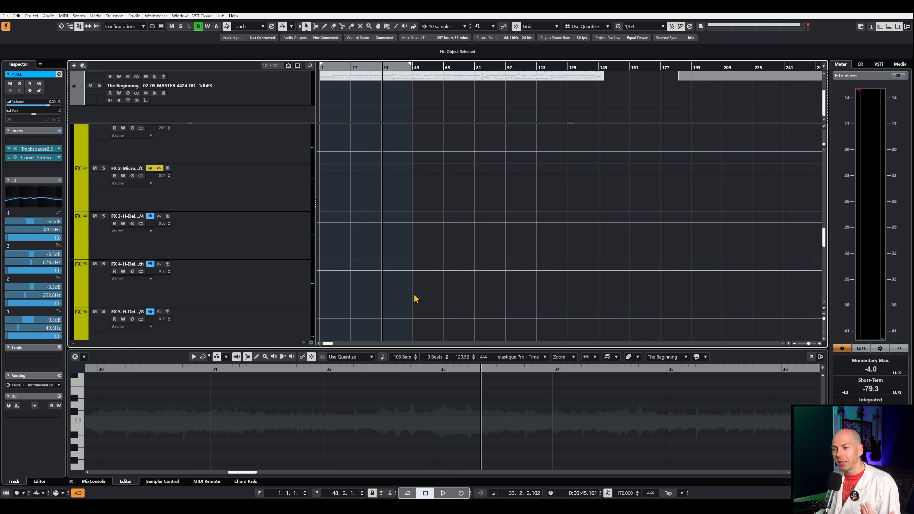
scroll(415, 298, "down", 3)
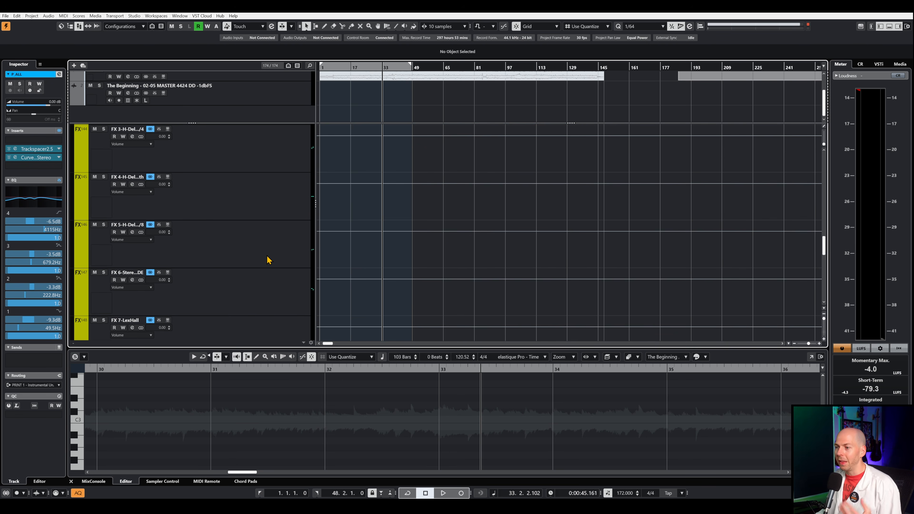
left_click(257, 292)
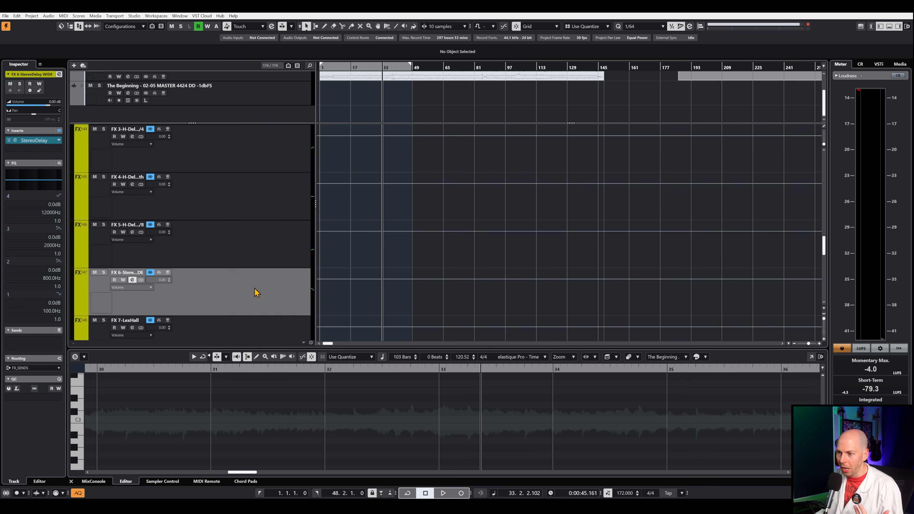
scroll(215, 291, "down", 3)
left_click(228, 258)
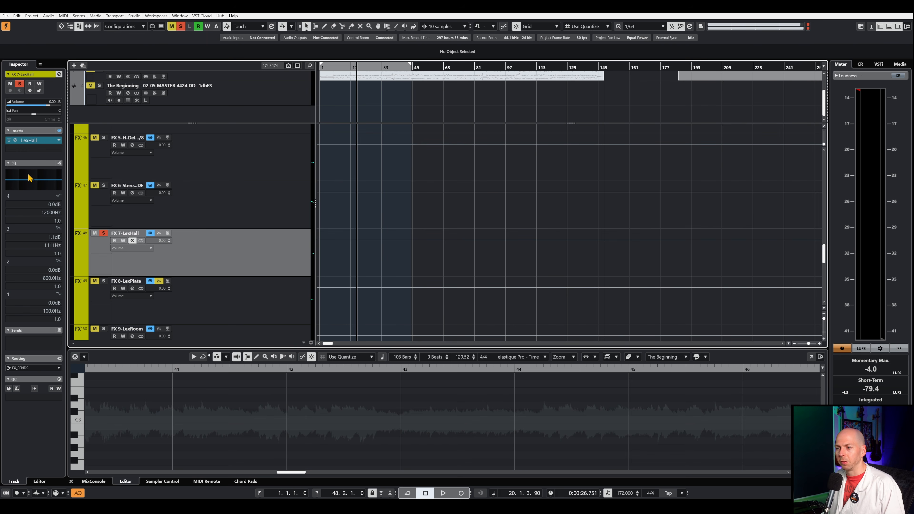
left_click_drag(162, 240, 171, 118)
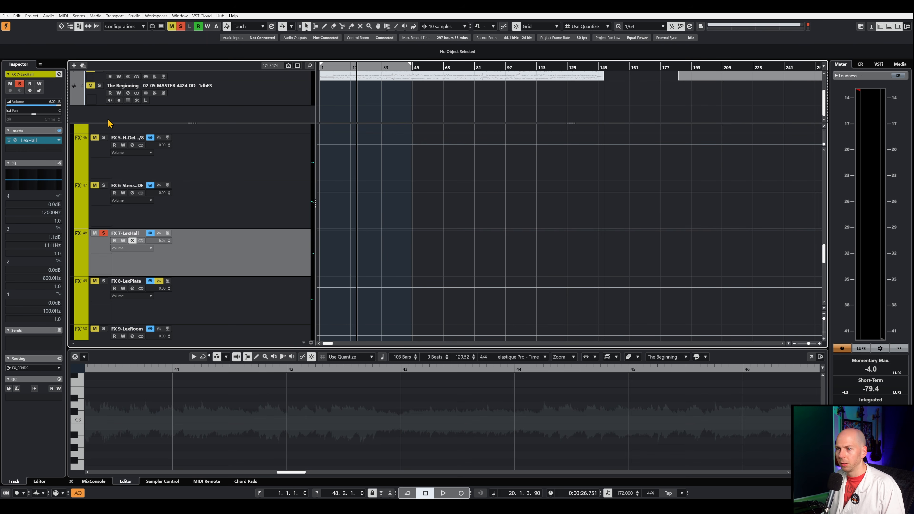
Solo the V_VOCALS_ALL group so the vocals feed the LexHall reverb.
left_click(45, 186)
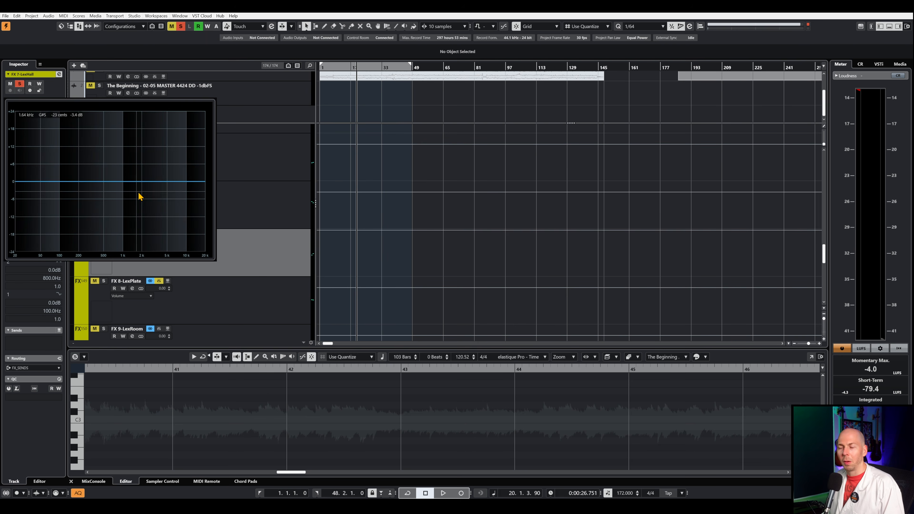
scroll(228, 260, "up", 12)
left_click(104, 198)
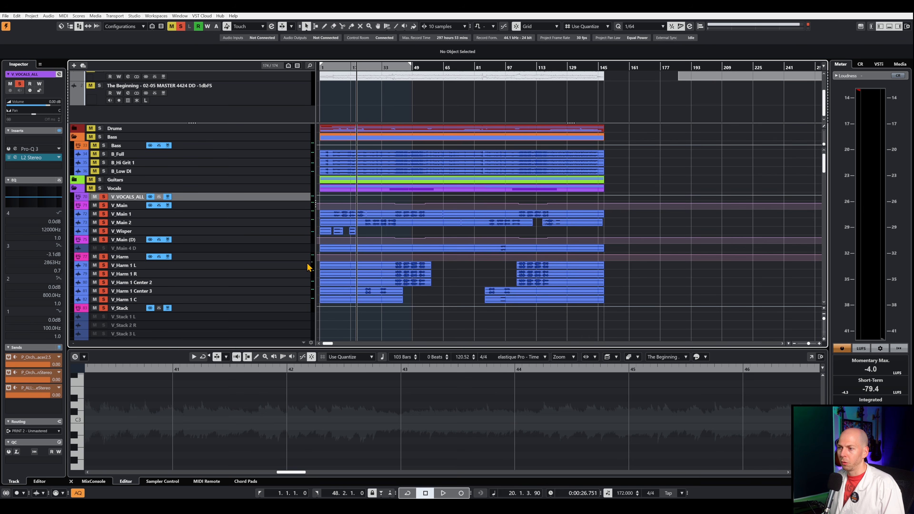
Sweep a boosted EQ band on FX 7-LexHall during playback and cut it by about 5 dB at about 355 Hz.
scroll(308, 265, "down", 14)
scroll(223, 280, "up", 1)
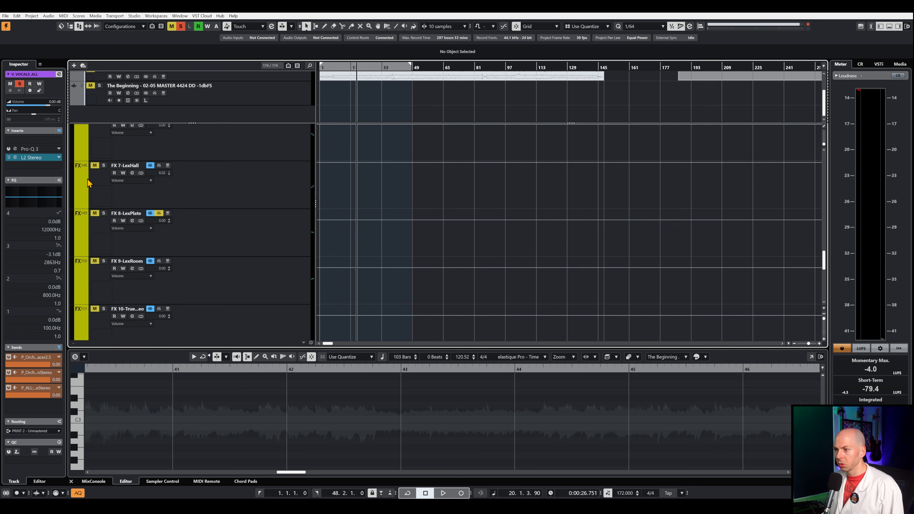
left_click(231, 172)
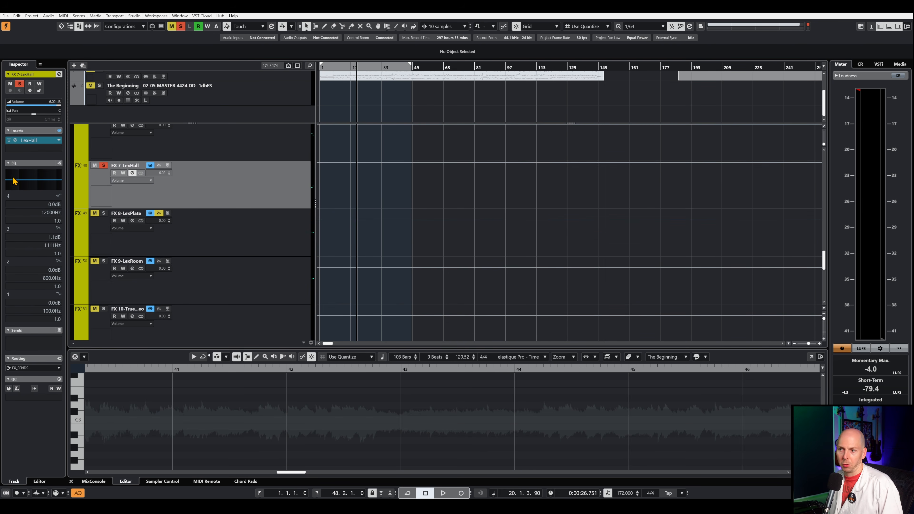
left_click(34, 182)
left_click_drag(34, 182, 110, 112)
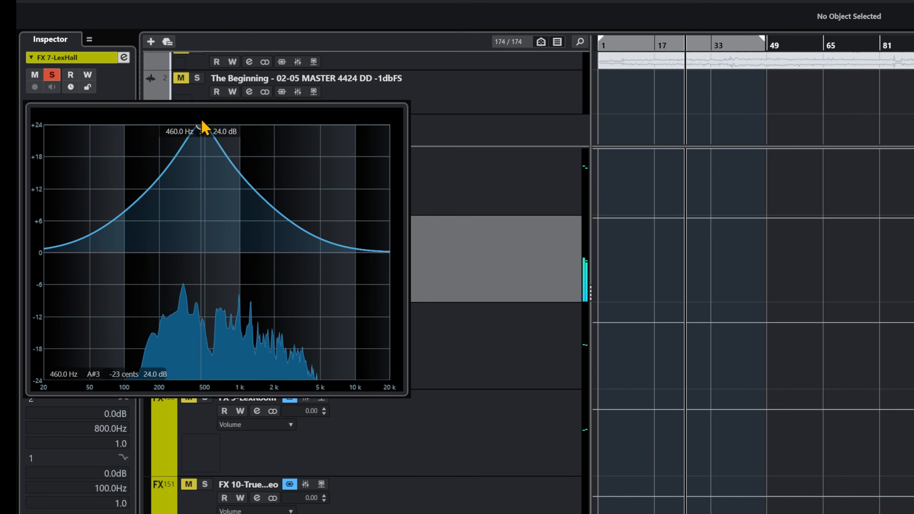
left_click_drag(218, 126, 224, 286)
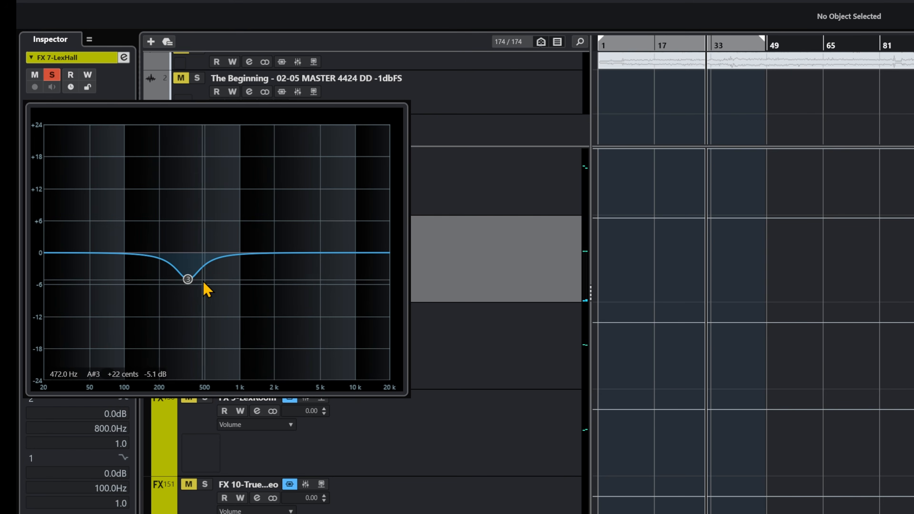
Find a second resonance on the LexHall return's EQ and cut about 4.5 dB at about 229 Hz.
left_click_drag(290, 262, 172, 124)
left_click_drag(161, 129, 168, 294)
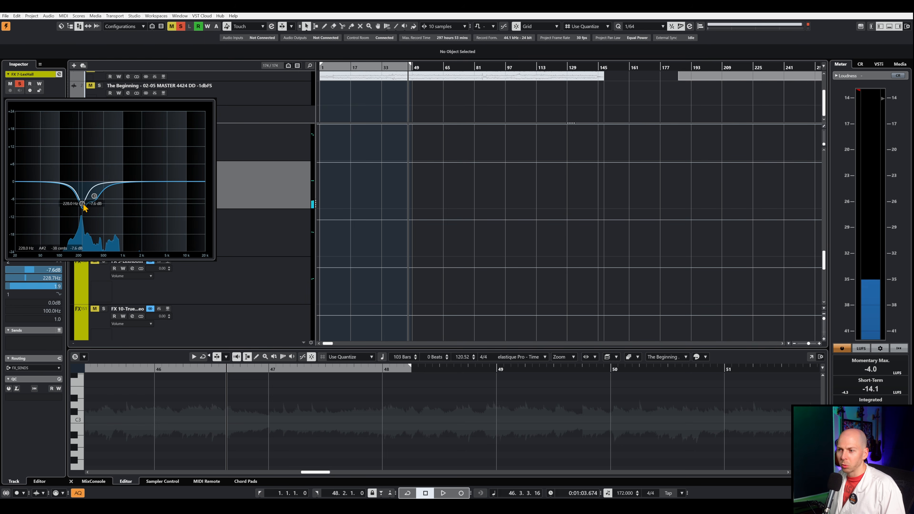
left_click_drag(84, 208, 83, 200)
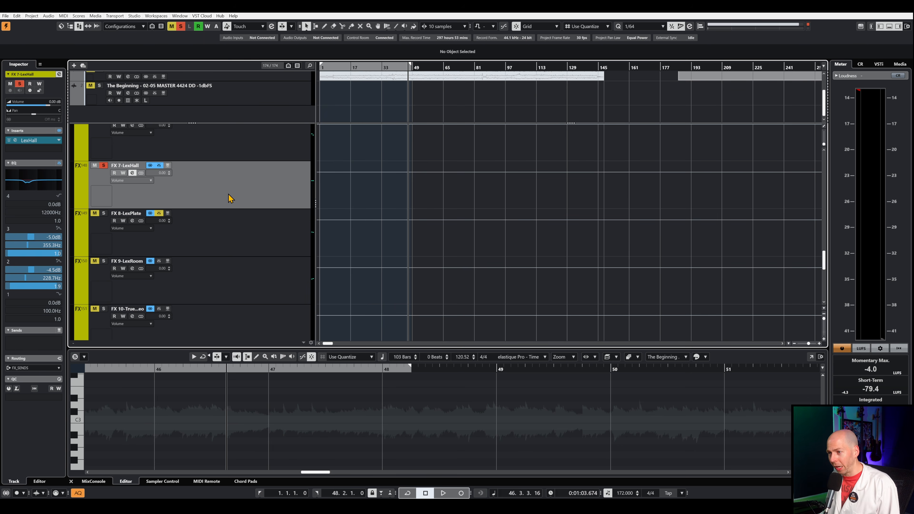
Insert Clarity Delay after LexHall on the FX 7 return and adjust a node on its filter curve.
left_click(29, 149)
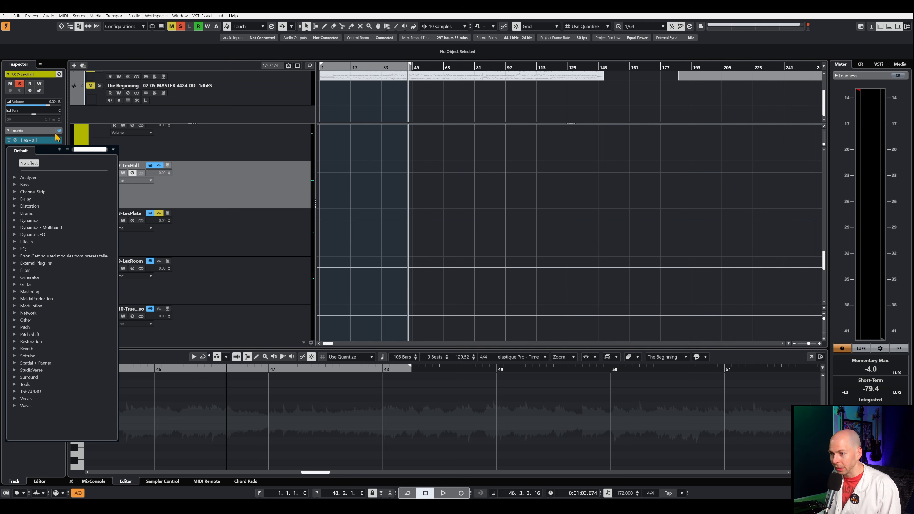
type("clairy")
key("Escape")
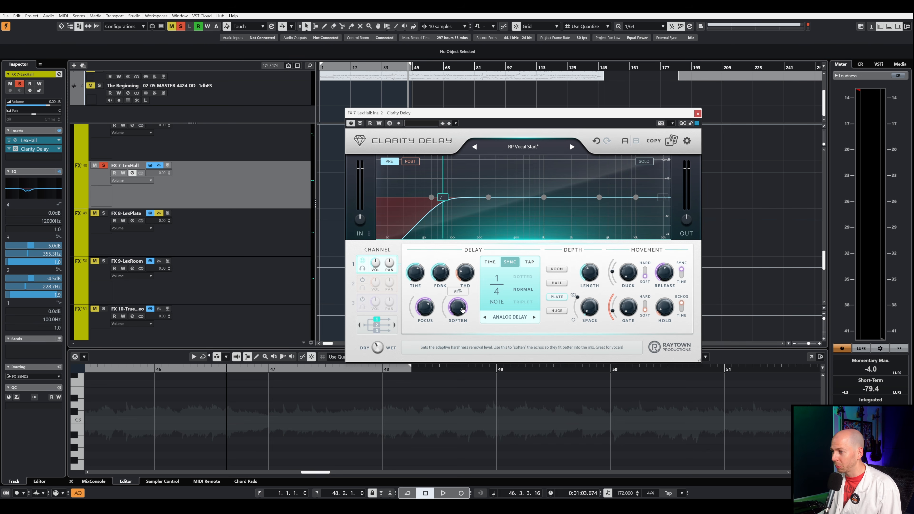
left_click_drag(489, 198, 511, 178)
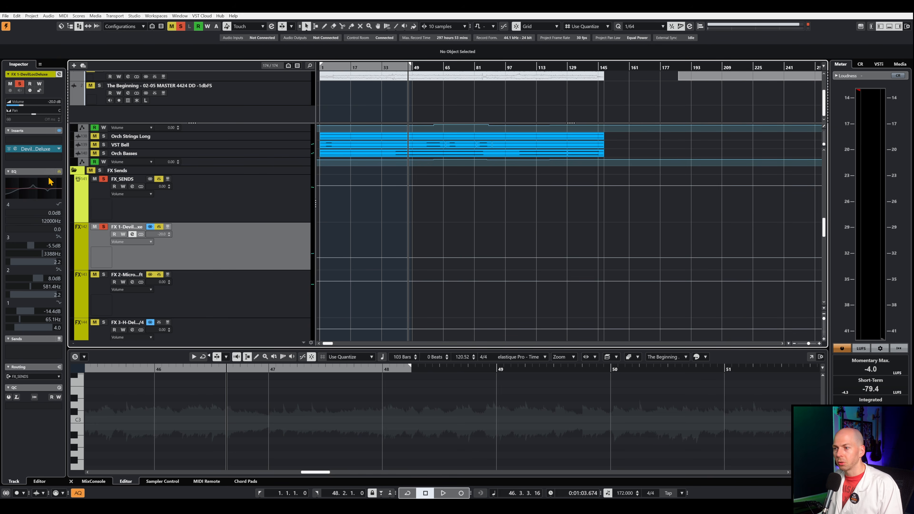
Sweep the FX 1-DevilLocDeluxe EQ during playback, settling on cuts of 2.3 dB near 399 Hz and 3 dB near 880 Hz.
left_click(50, 181)
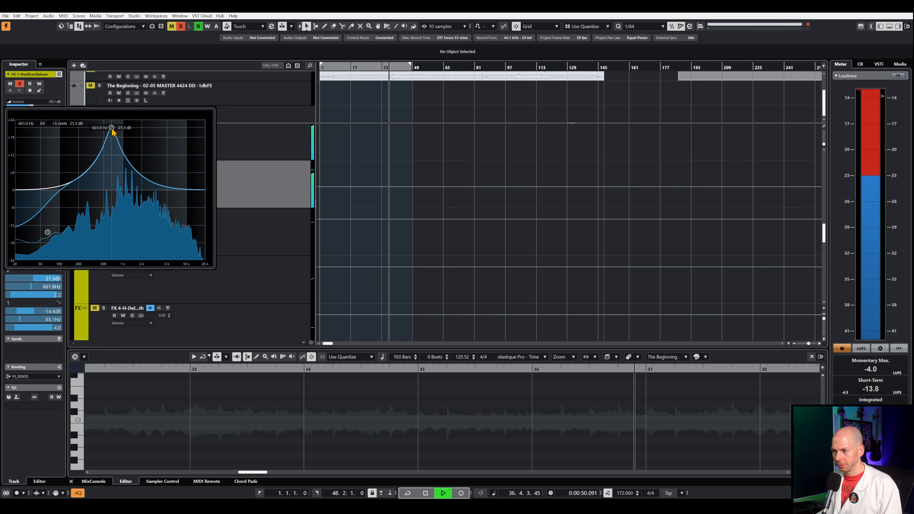
mouse_move(112, 126)
left_mouse_down()
mouse_move(92, 126)
mouse_move(116, 127)
mouse_move(93, 125)
mouse_move(99, 133)
left_mouse_up()
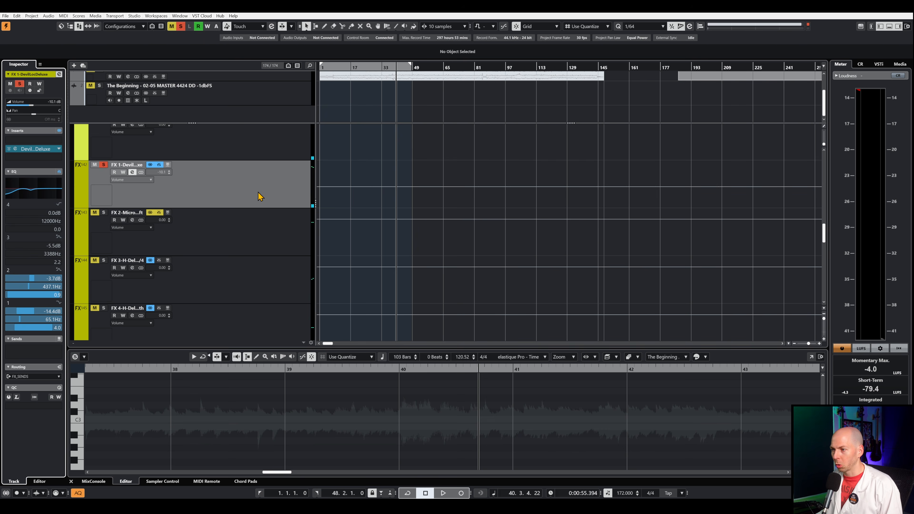
mouse_move(38, 183)
key("space")
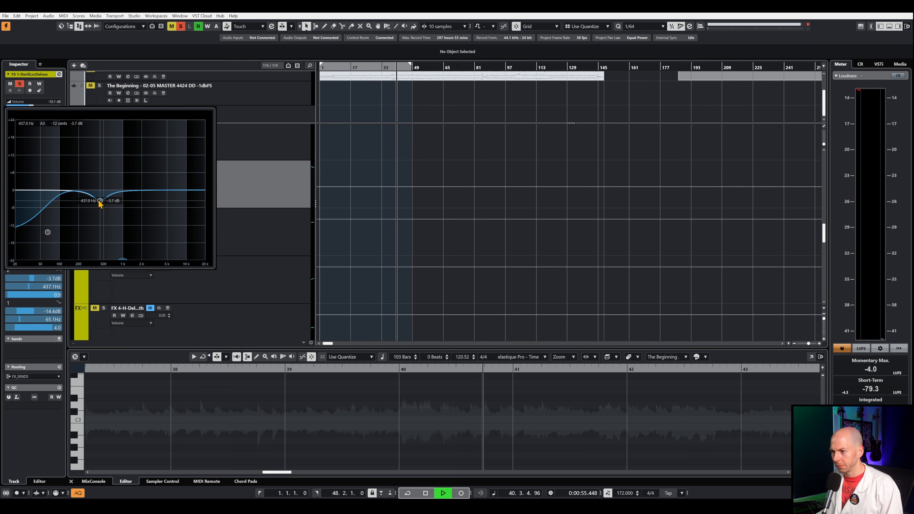
left_click_drag(100, 200, 121, 204)
key("space")
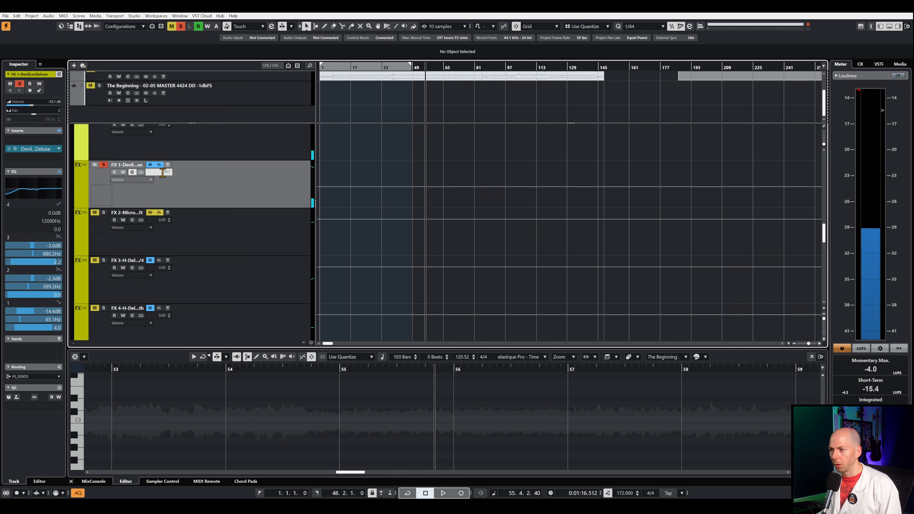
Set the FX 1-DevilLocDeluxe return's volume to -20 dB and take it out of solo.
type("-20")
key("Return")
left_click(104, 165)
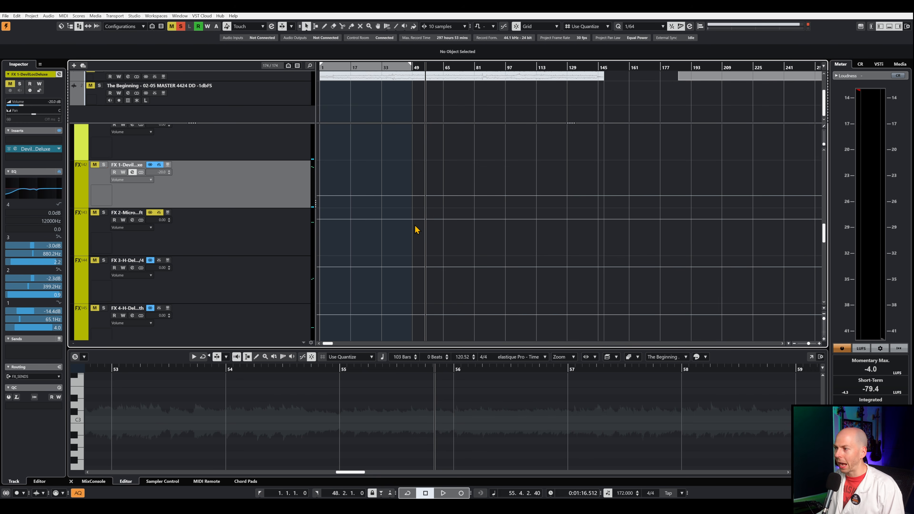
key("g")
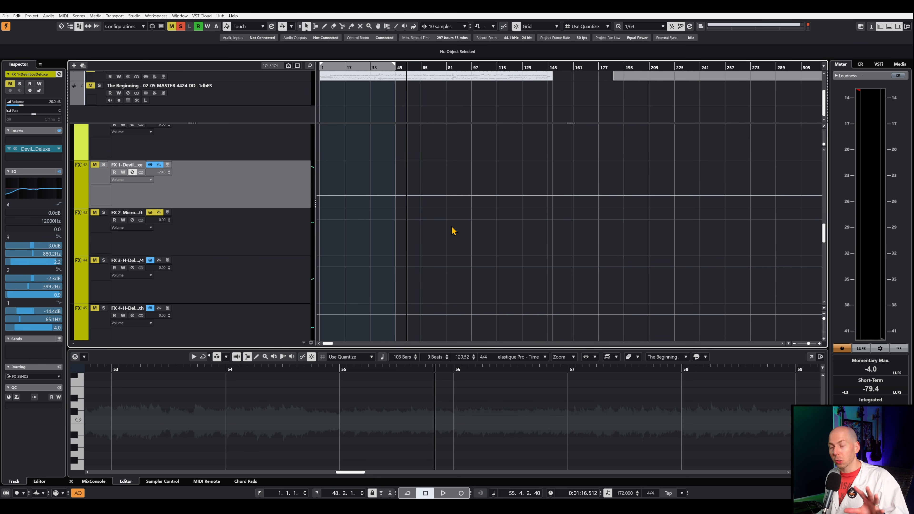